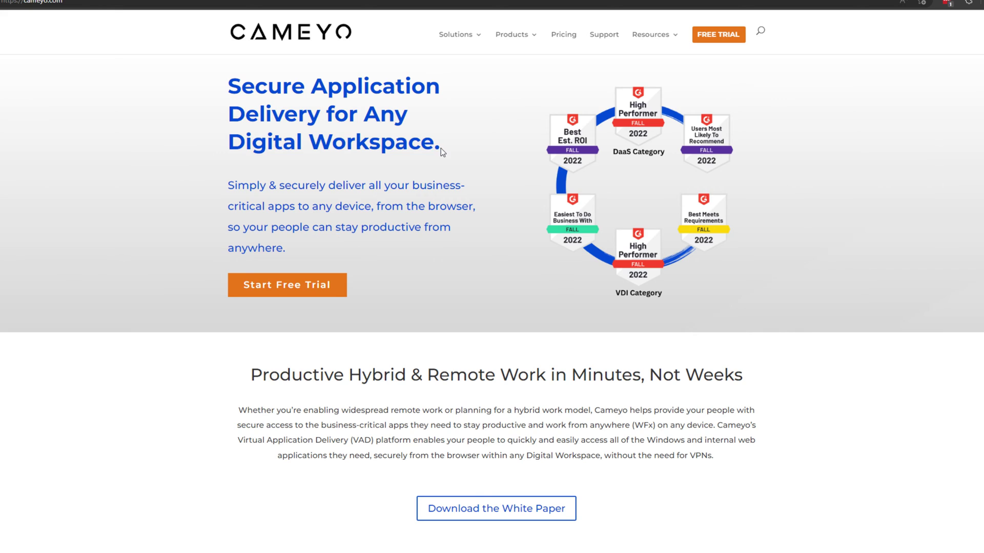
Step: Scroll down through the Cameyo homepage to review its content
scroll(465, 167, down, 3)
scroll(467, 167, down, 6)
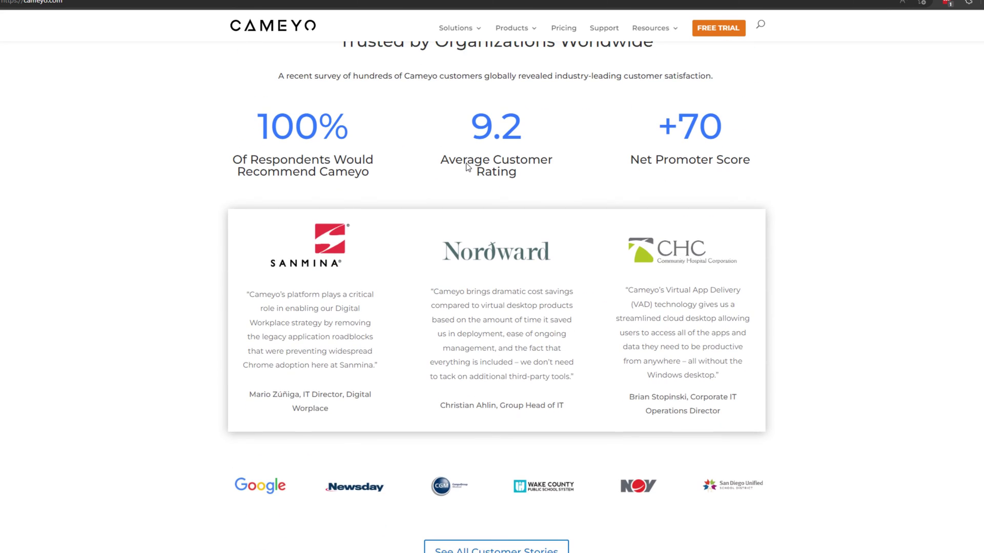
scroll(467, 163, down, 9)
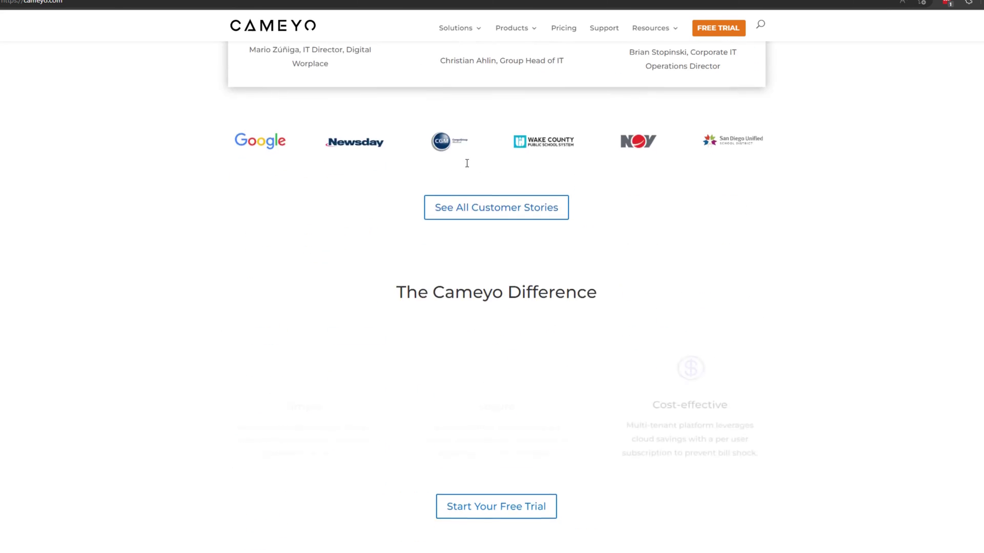
scroll(468, 167, down, 1)
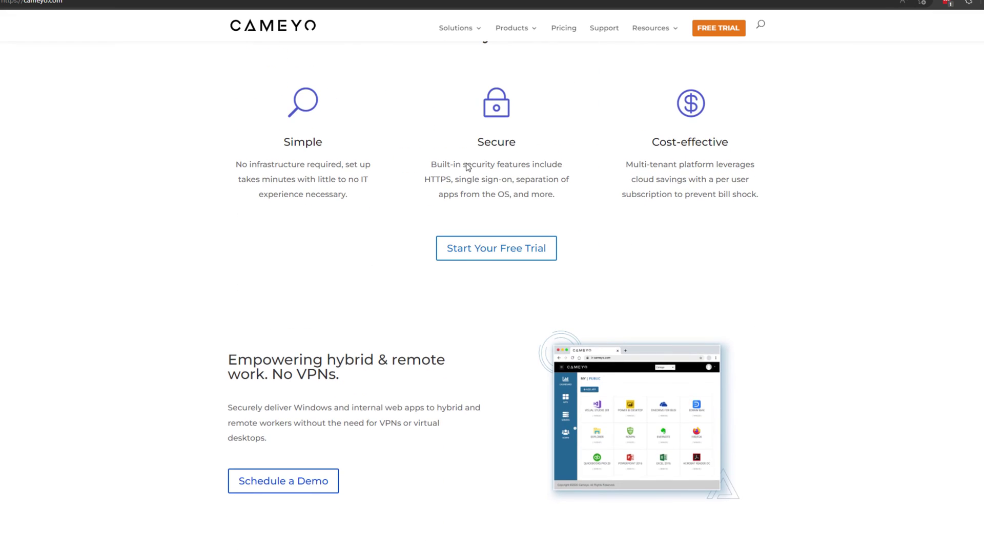
scroll(467, 167, down, 2)
scroll(467, 167, down, 3)
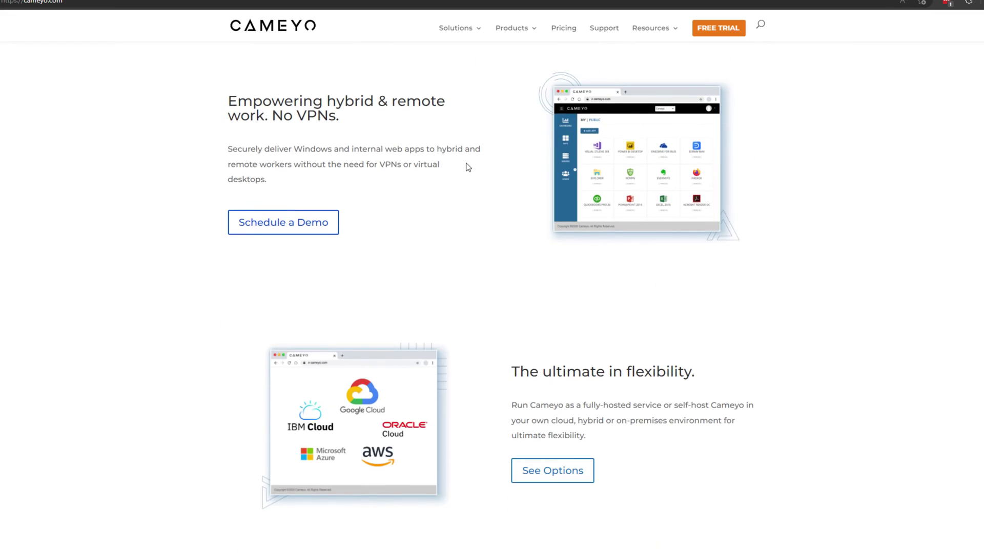
scroll(467, 167, down, 6)
scroll(467, 167, down, 2)
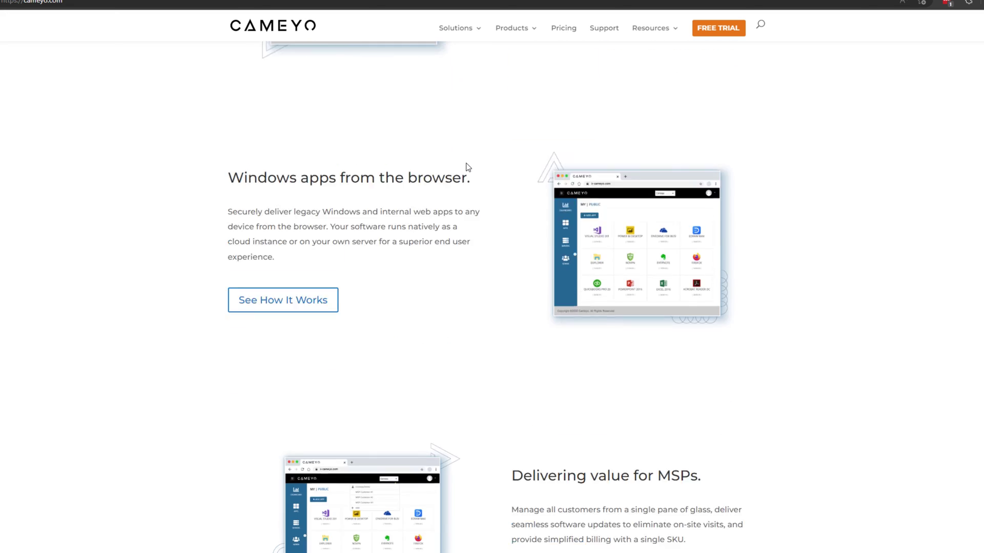
scroll(467, 167, down, 6)
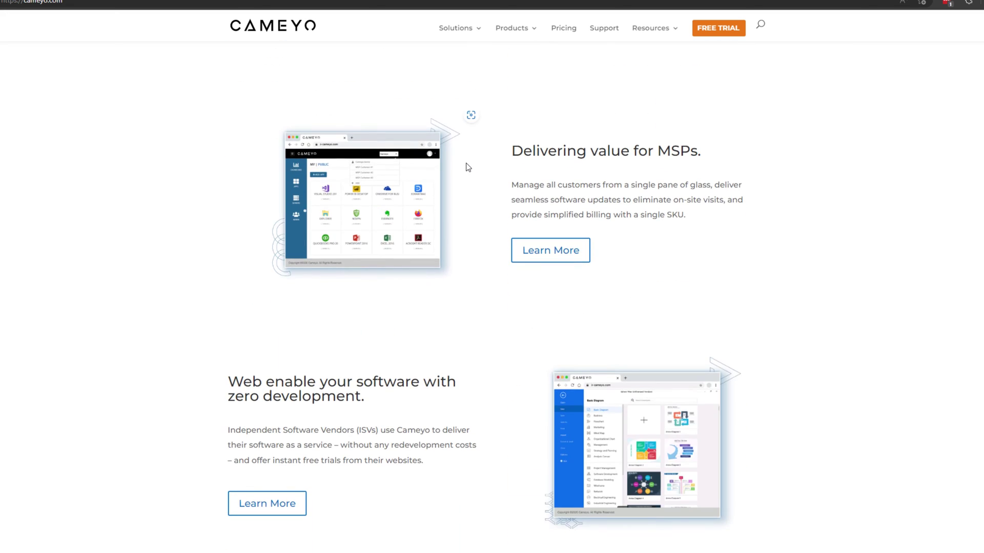
scroll(468, 167, down, 3)
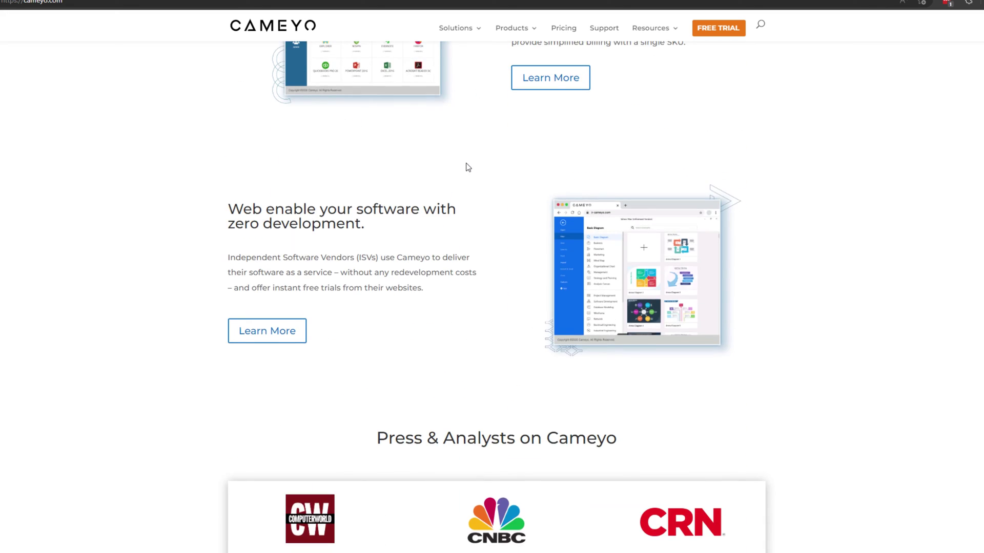
scroll(467, 167, down, 3)
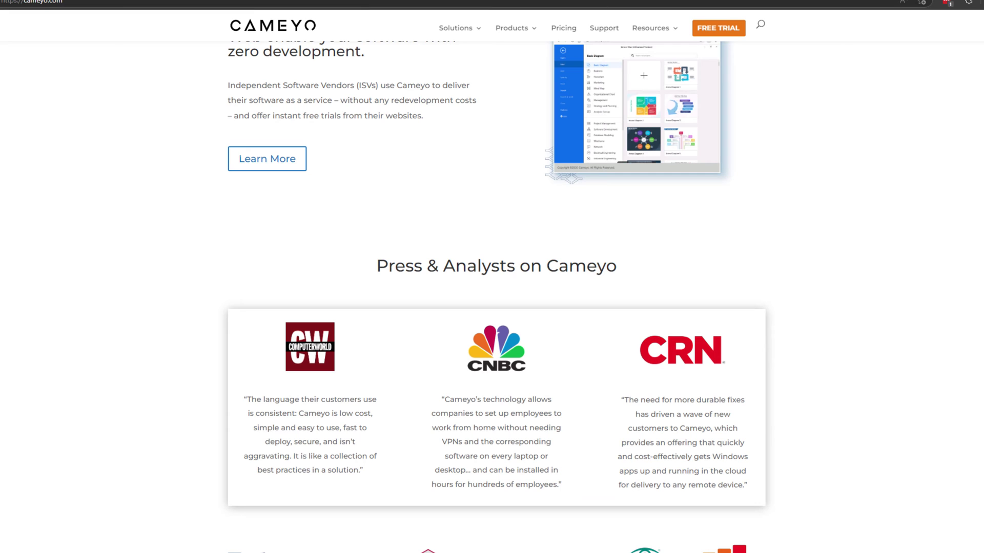
scroll(365, 173, down, 3)
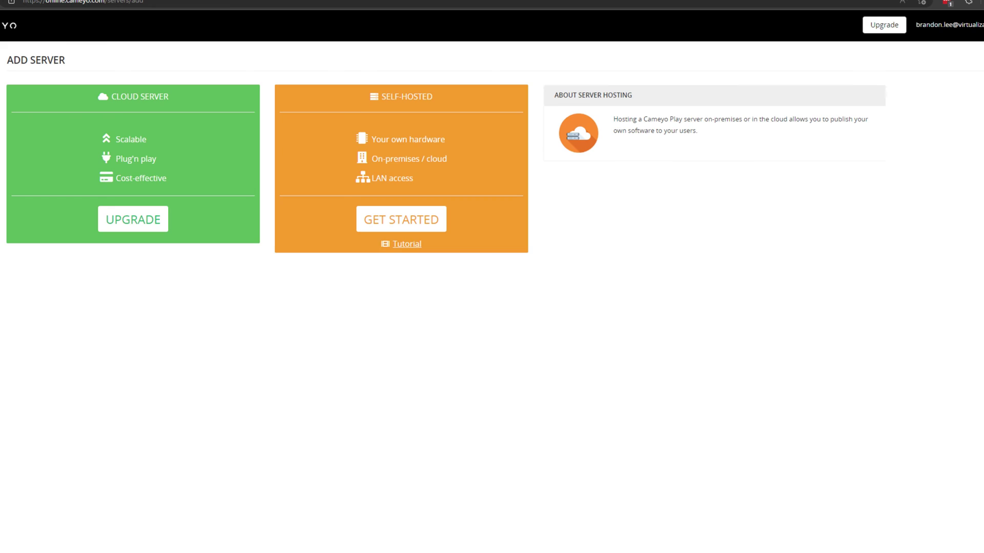
Step: Open the Self-Hosted GET STARTED guide and read through the setup article
click(394, 226)
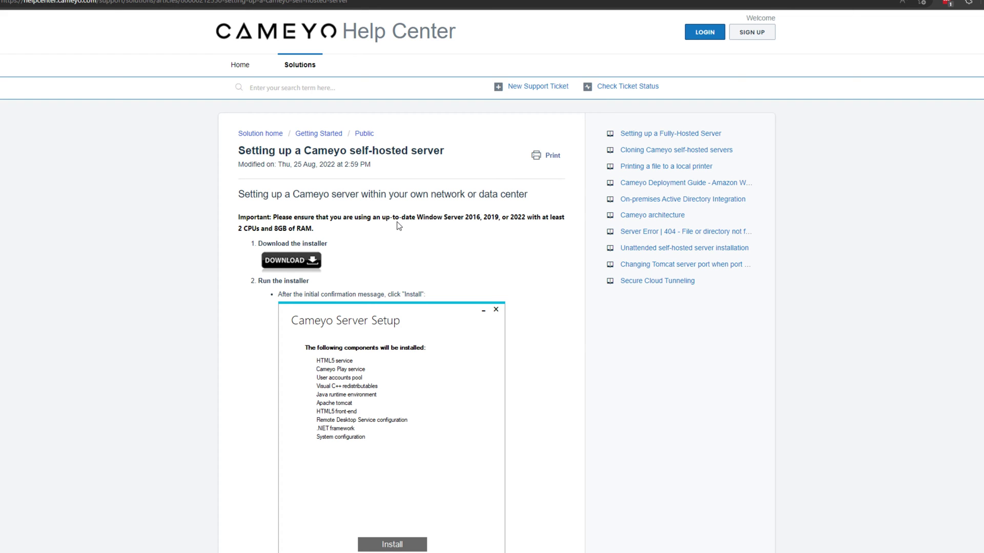
scroll(399, 226, down, 5)
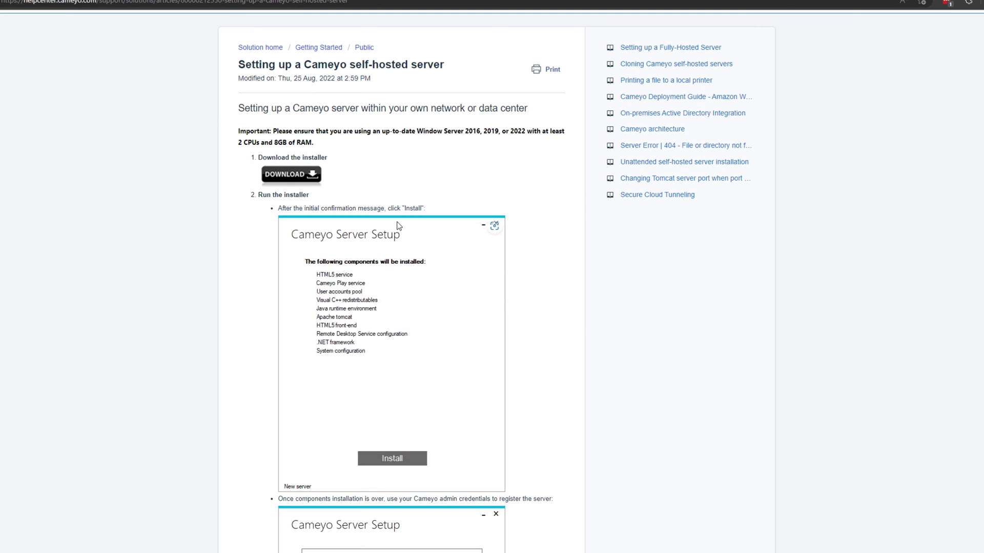
scroll(399, 226, down, 12)
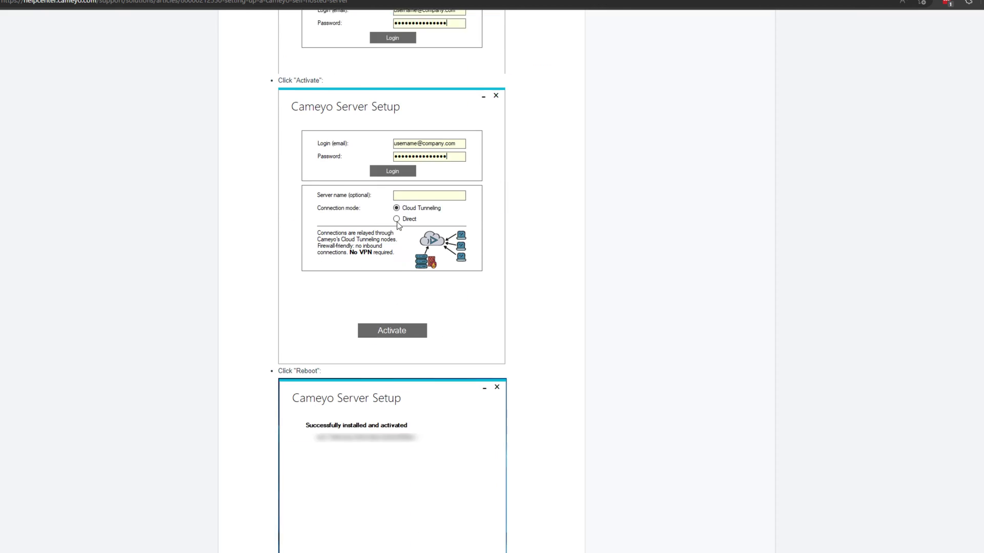
scroll(398, 224, down, 6)
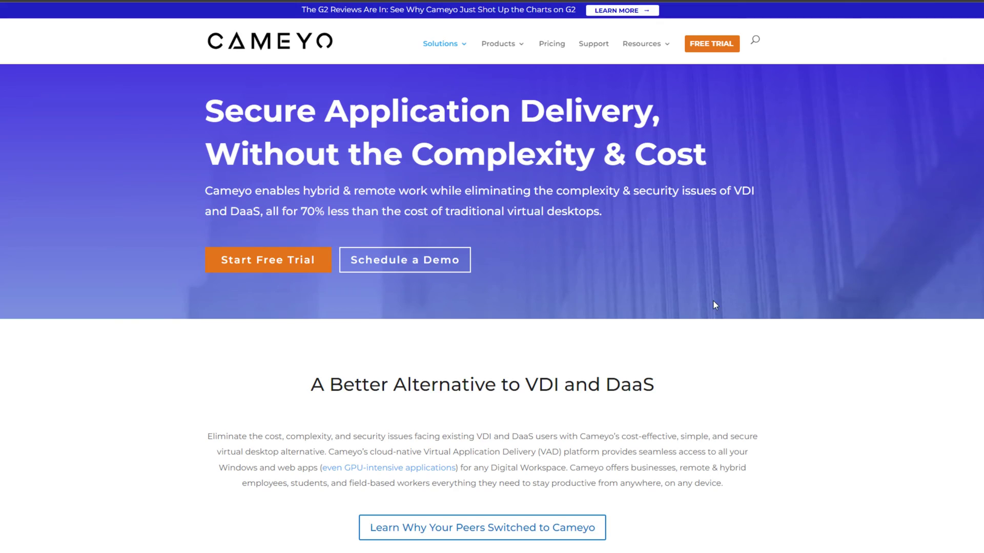
scroll(715, 305, down, 3)
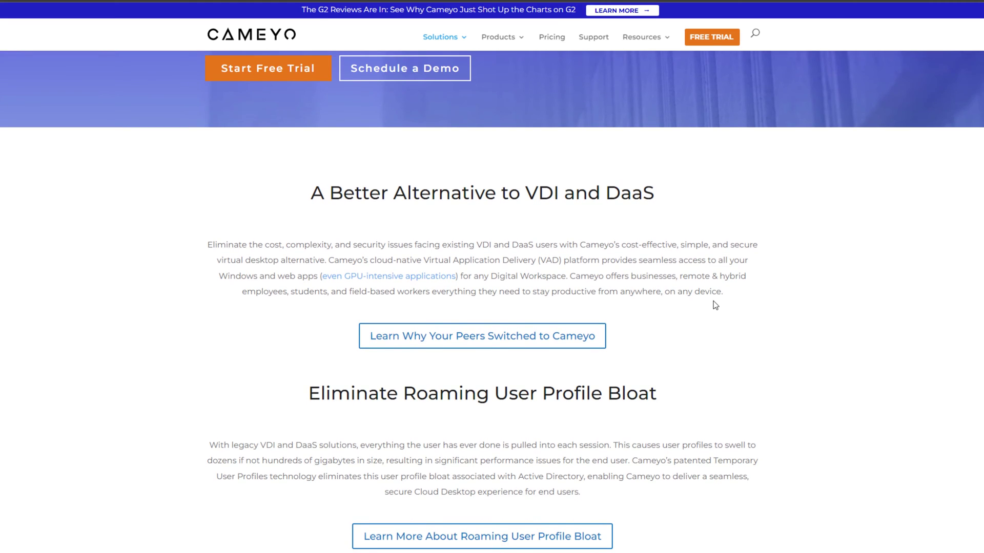
scroll(716, 306, down, 7)
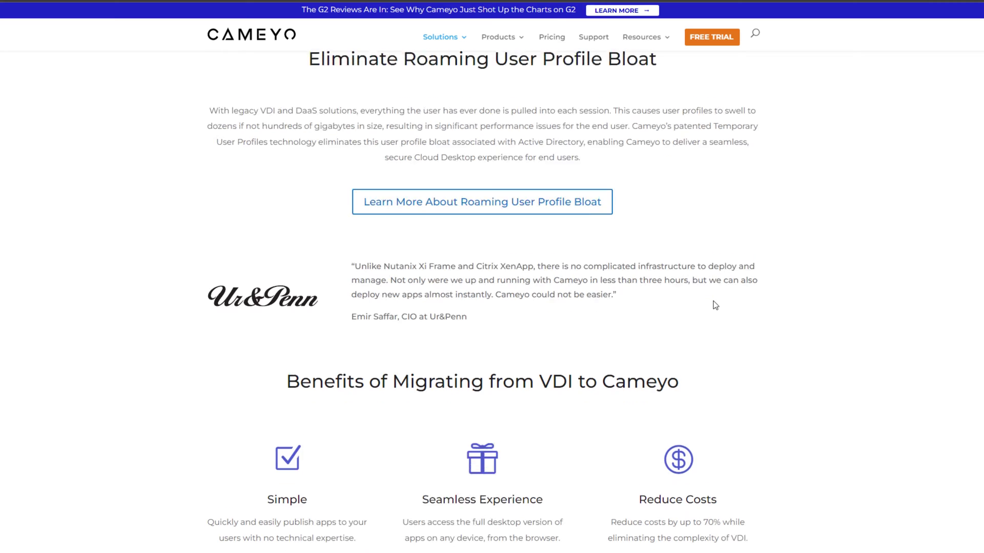
scroll(715, 305, down, 7)
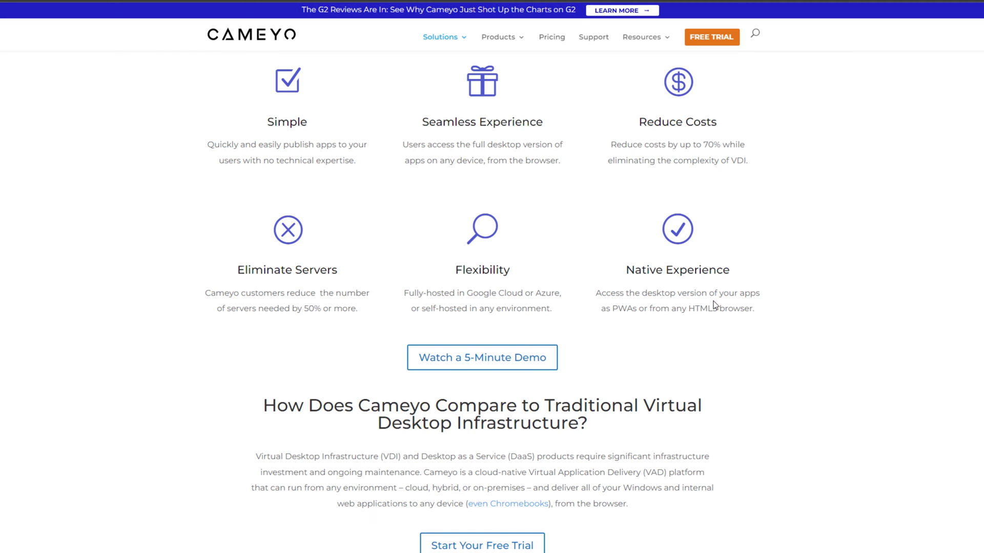
scroll(715, 305, down, 2)
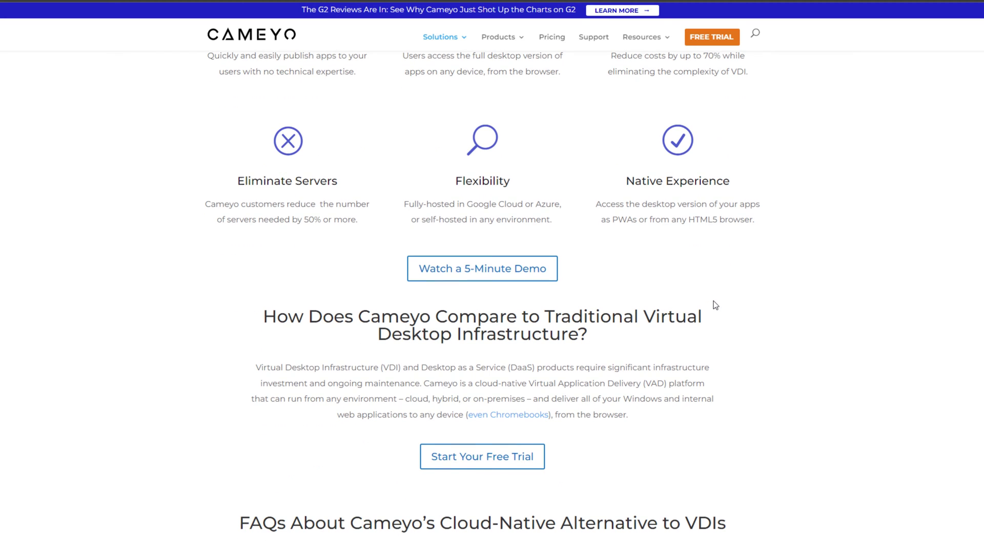
scroll(715, 306, down, 2)
scroll(716, 305, down, 2)
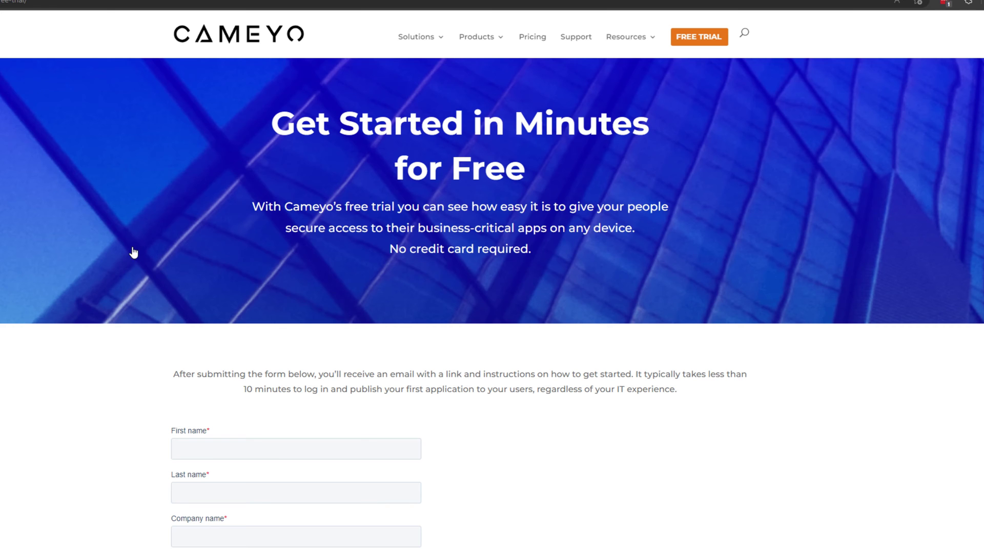
scroll(147, 254, down, 2)
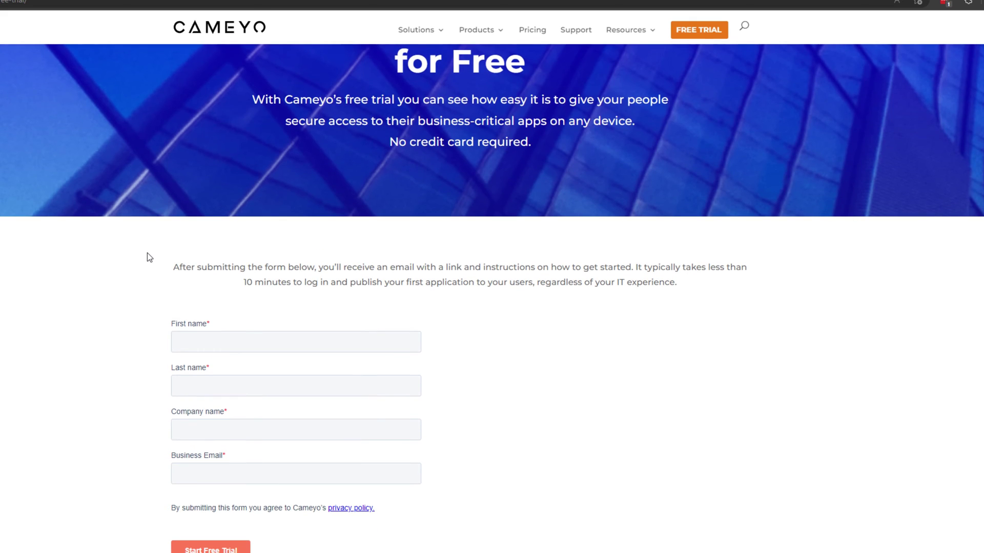
scroll(147, 254, up, 2)
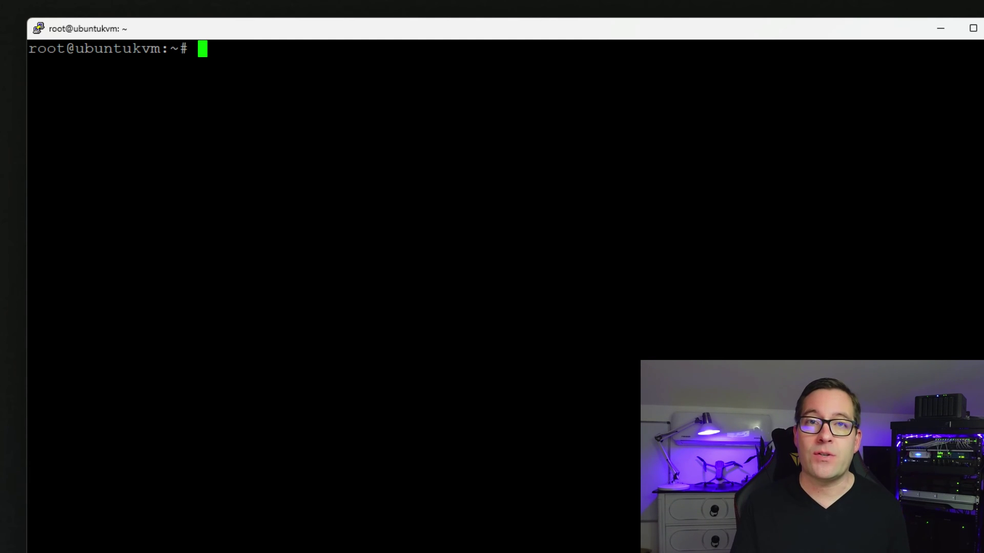
Step: Run grep --color vmx /proc/cpuinfo to check the CPU for the vmx flag
text(grep --color vmx /proc/cpuinfo)
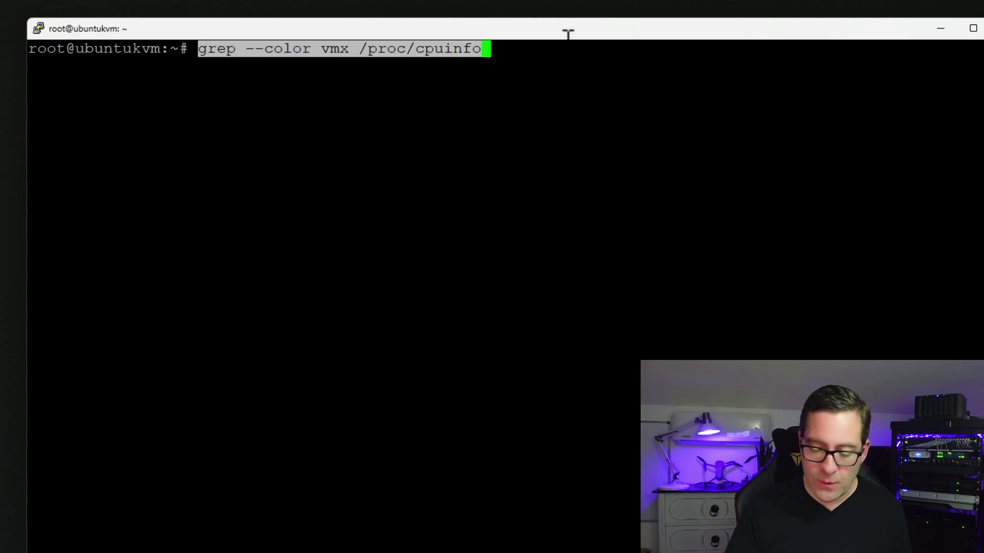
key(End)
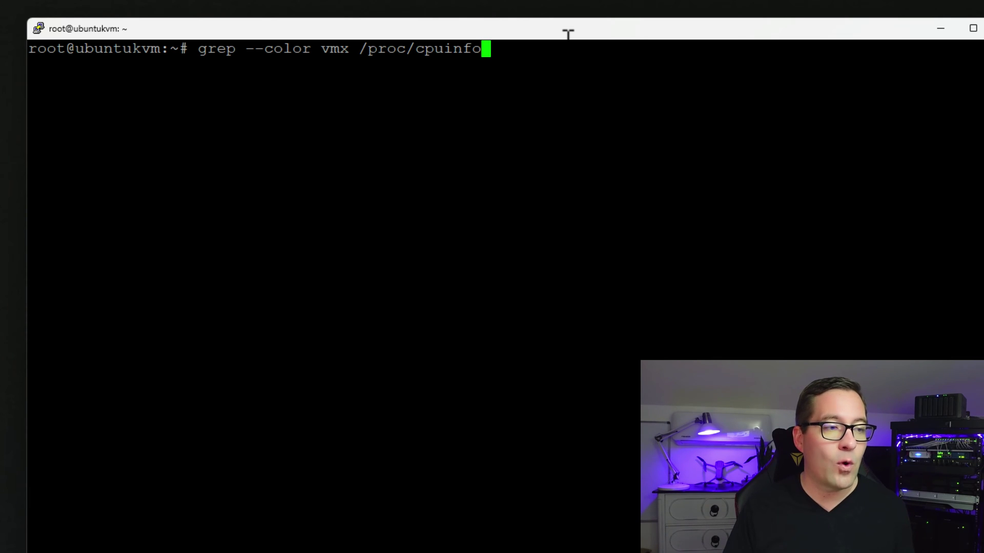
key(Return)
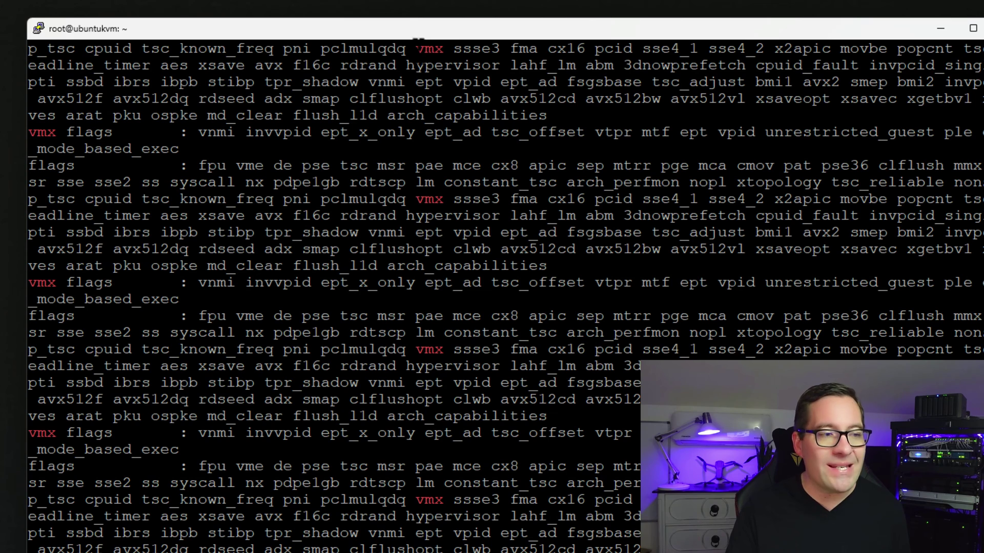
Step: Highlight vmx and hypervisor in the flags output, then clear the screen with Ctrl+L
click(442, 36)
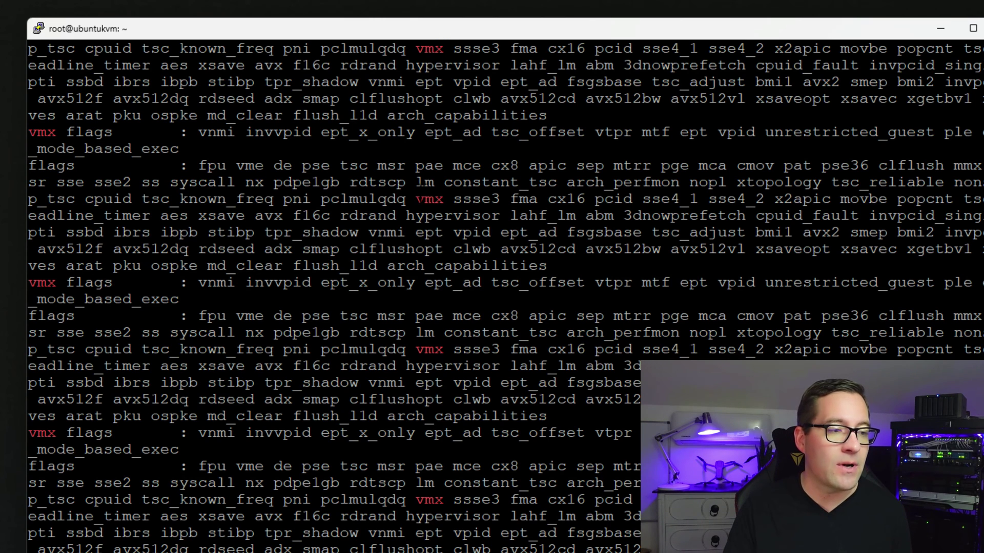
drag(416, 200, 452, 200)
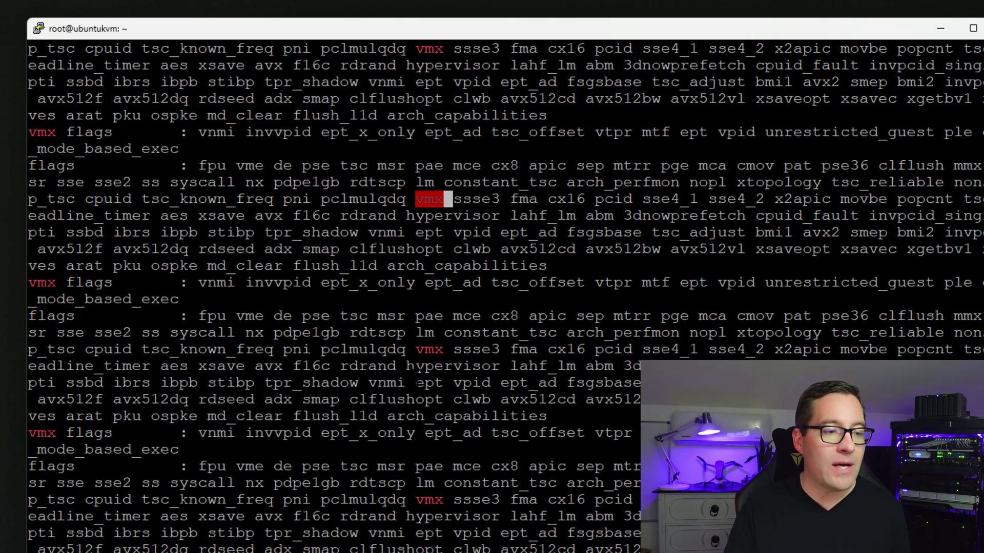
double_click(429, 349)
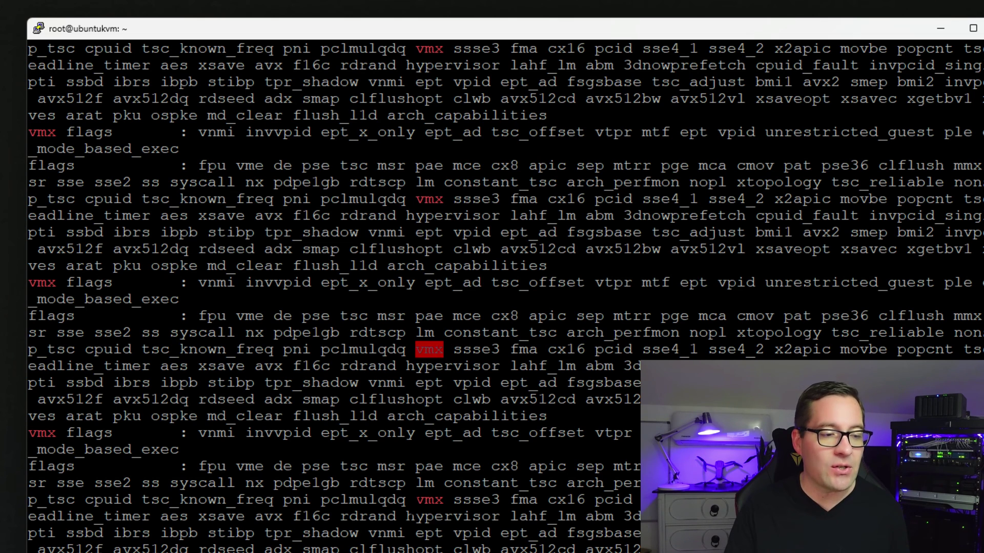
click(416, 499)
drag(405, 517, 500, 516)
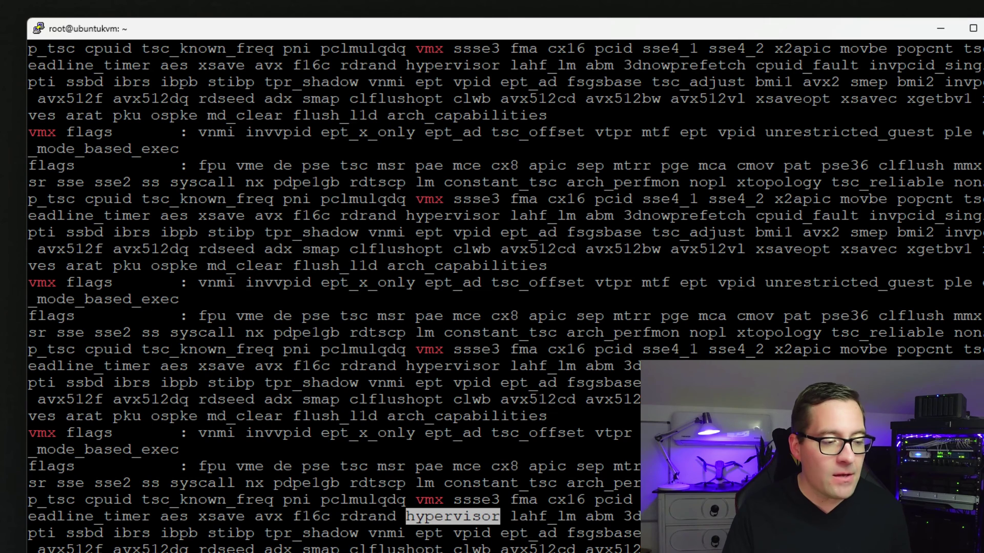
click(500, 516)
key(ctrl+l)
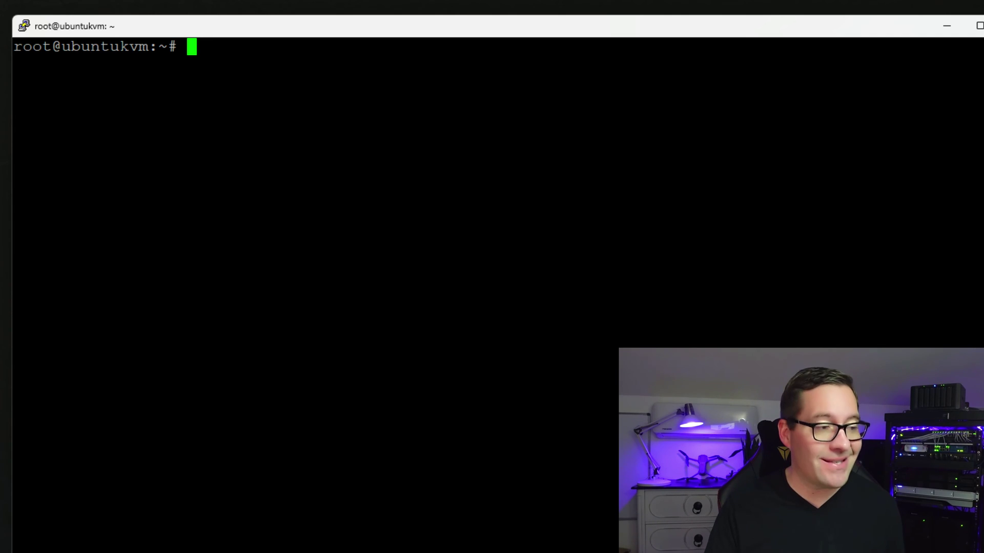
Step: Paste the sudo apt install command for libvirt, virtinst, bridge-utils, qemu and qemu-kvm
text(sudo apt install libvirt-clients libvirt-daemon-system libvirt-daemon virtinst bridge-utils qemu qemu-kvm)
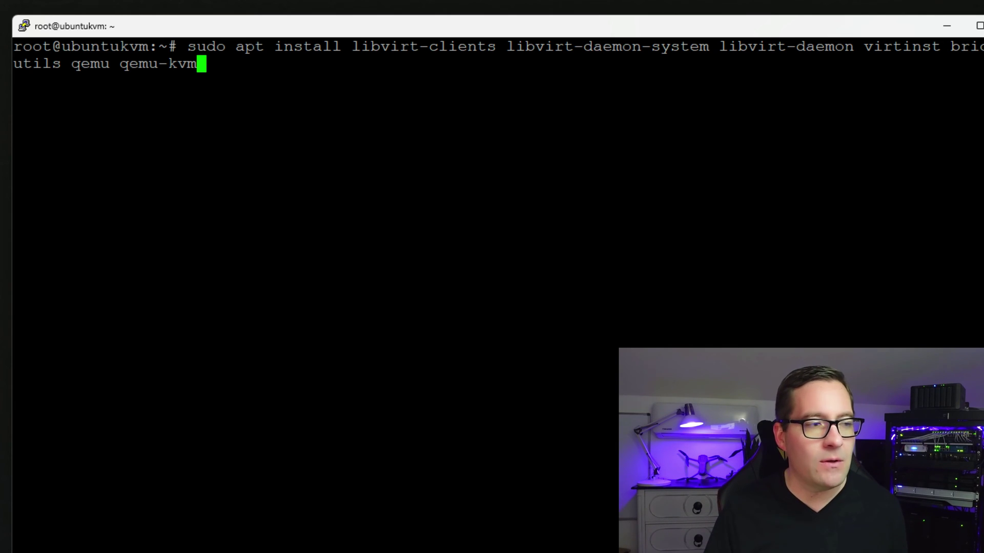
key(Left)
key(Left)
key(Right)
key(Right)
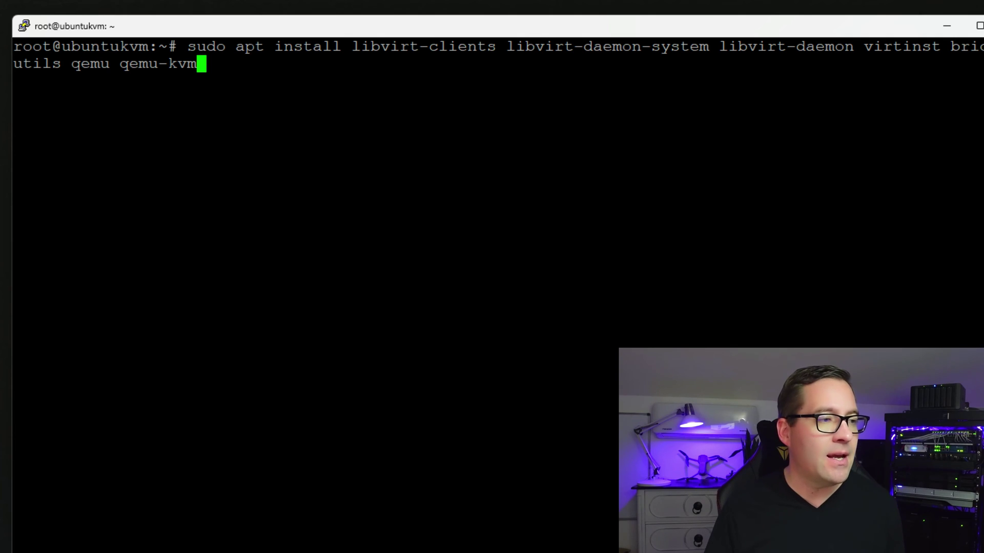
key(Left)
key(Left)
key(Left)
key(Right)
key(Right)
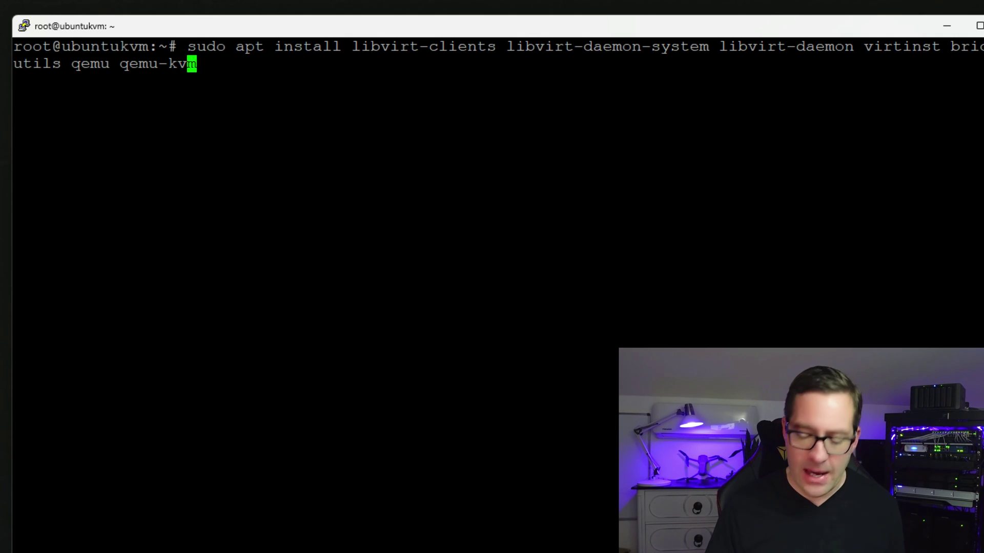
Step: Review the package list, append -y, and run the install
key(Home)
key(Right)
key(Right)
key(Right)
key(Right)
key(Right)
key(Right)
key(Right)
key(Right)
key(Right)
key(Right)
key(Right)
key(Right)
key(Right)
key(Right)
key(Right)
key(Right)
key(Right)
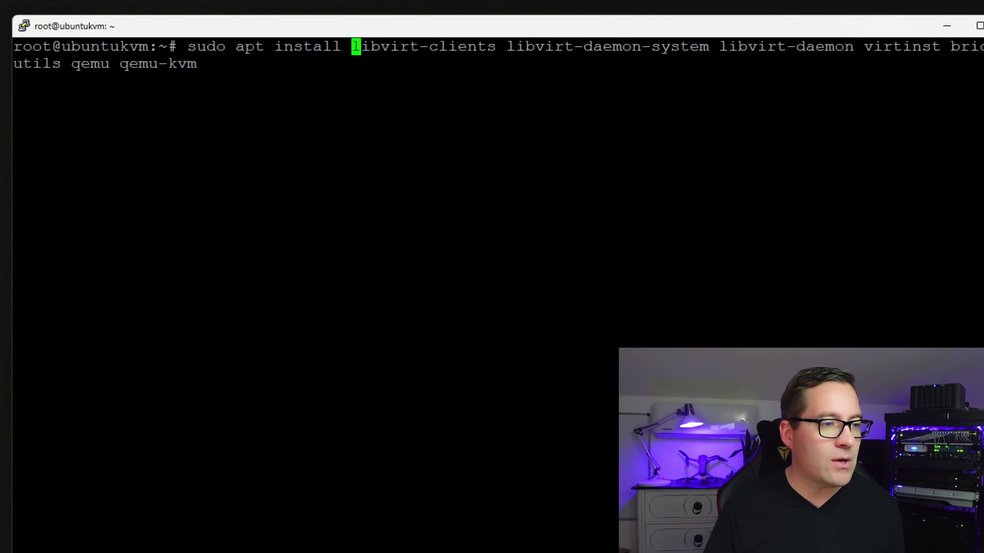
key(Right)
key(Right)
key(Right)
key(Right)
key(Right)
key(Right)
key(Right)
key(Right)
key(Right)
key(Right)
key(Right)
key(Right)
key(Right)
key(Right)
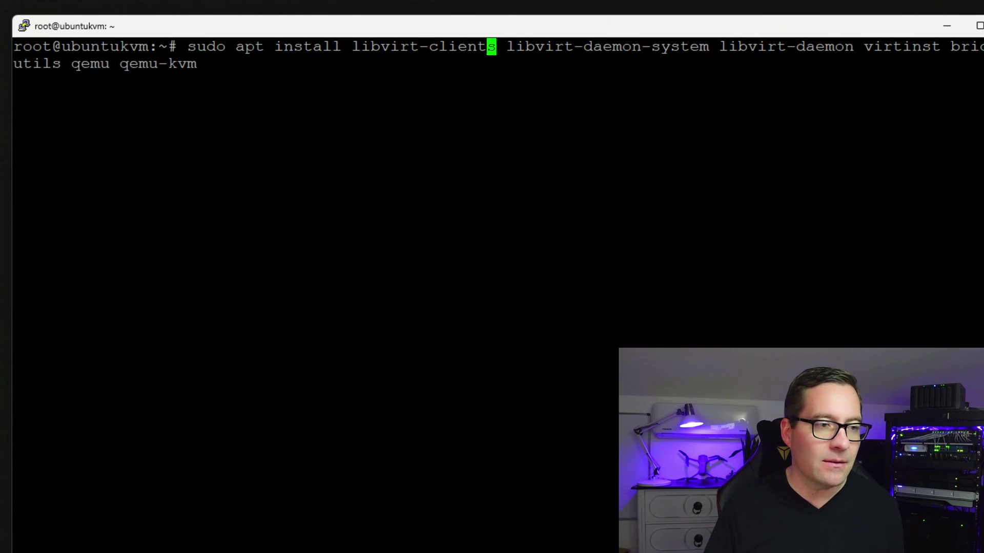
key(Right)
key(Right)
key(Right)
key(Right)
key(Right)
key(Right)
key(Right)
key(Right)
key(Right)
key(Right)
key(Right)
key(Right)
key(Right)
key(Right)
key(Right)
key(Right)
key(Right)
key(Right)
key(Right)
key(Right)
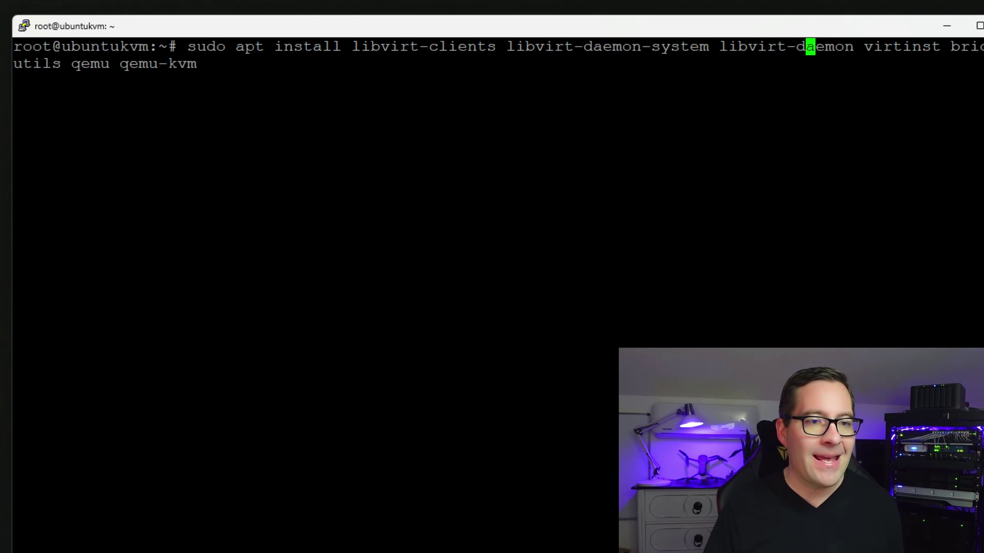
key(Right)
key(Right)
key(Right)
key(Right)
key(Right)
key(Right)
key(Right)
key(Right)
key(Right)
key(Right)
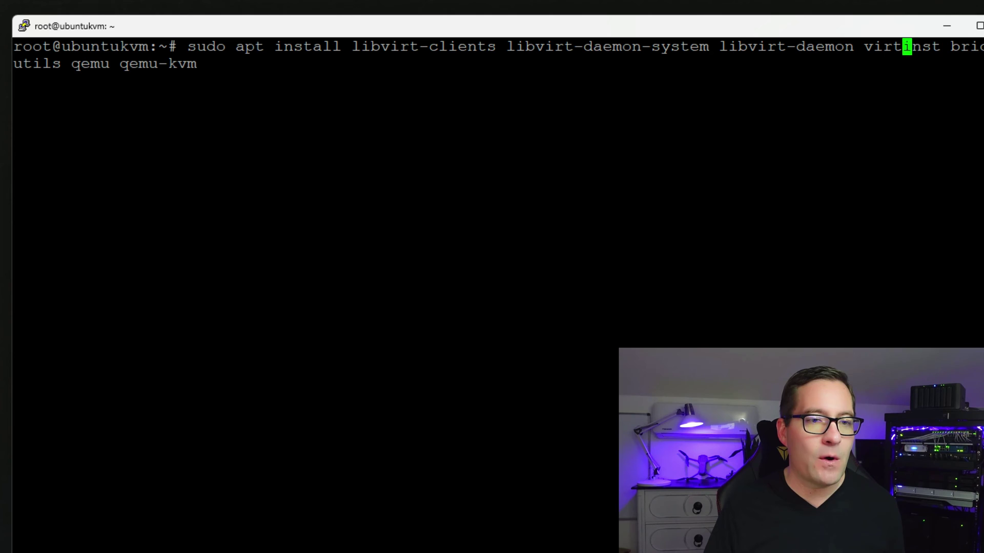
key(Right)
key(Right)
key(Right)
key(Right)
key(Right)
key(Right)
key(Right)
key(Right)
key(Right)
key(Right)
key(Right)
key(Right)
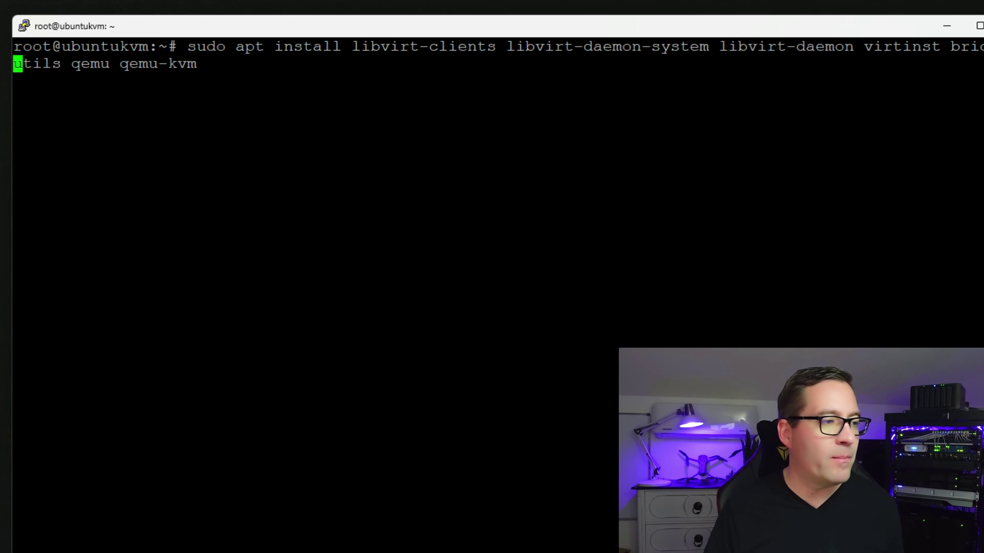
key(Right)
key(Right)
key(Right)
key(Right)
key(Right)
key(Right)
key(Right)
key(Right)
key(Right)
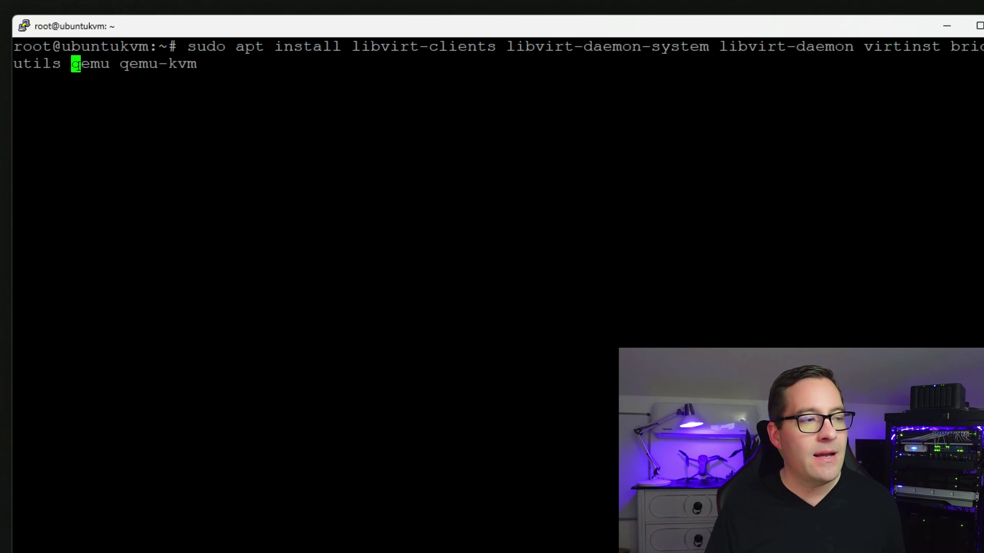
key(Right)
key(Right)
key(Right)
key(Right)
key(Right)
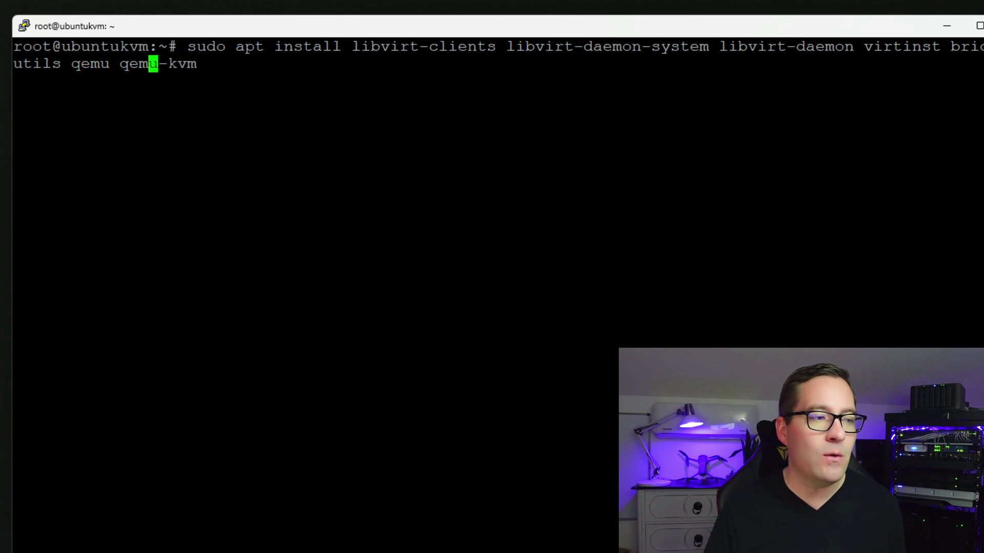
key(Right)
key(Right)
key(Right)
key(Right)
key(Right)
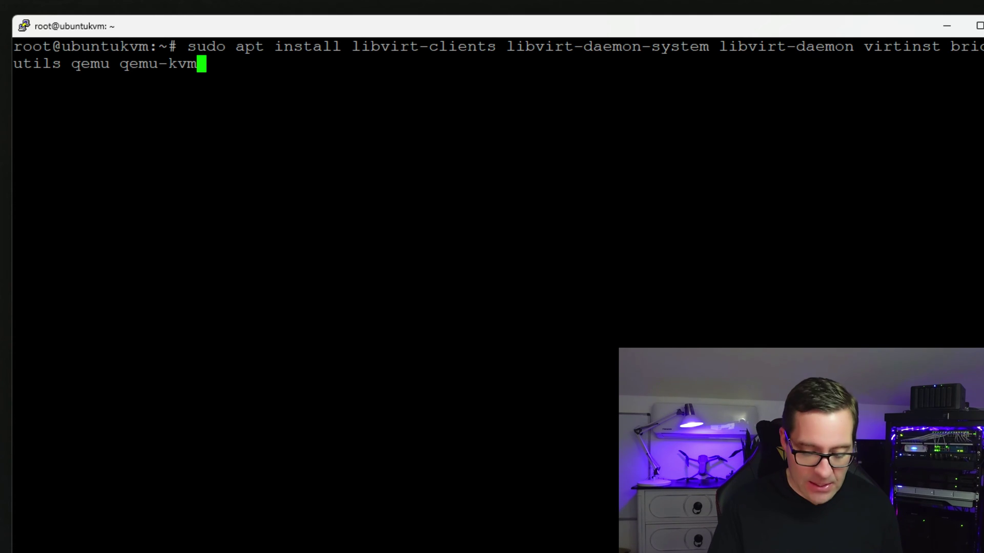
text(-y)
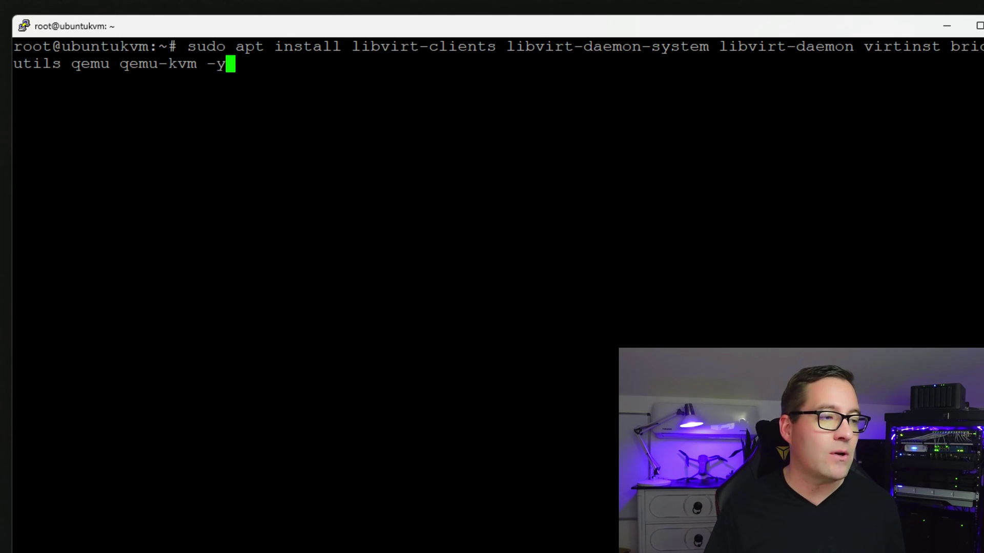
key(Return)
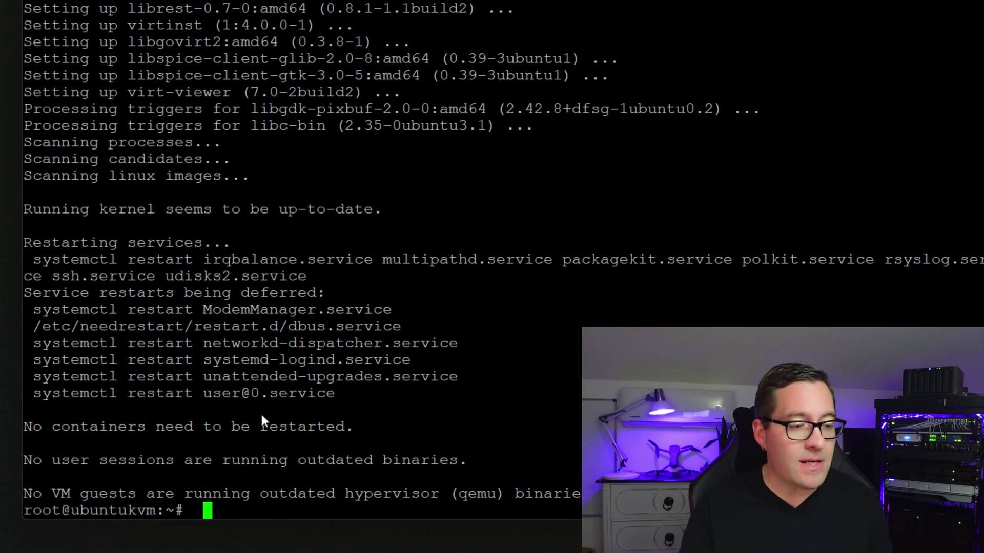
Step: Run kvm-ok to confirm KVM acceleration, then launch Virtual Machine Manager
right_click(205, 495)
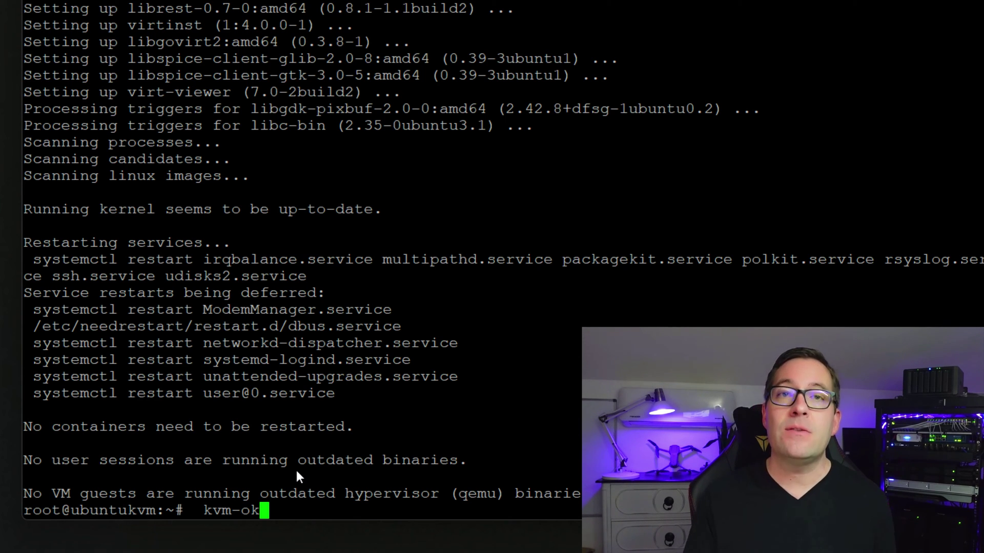
key(Return)
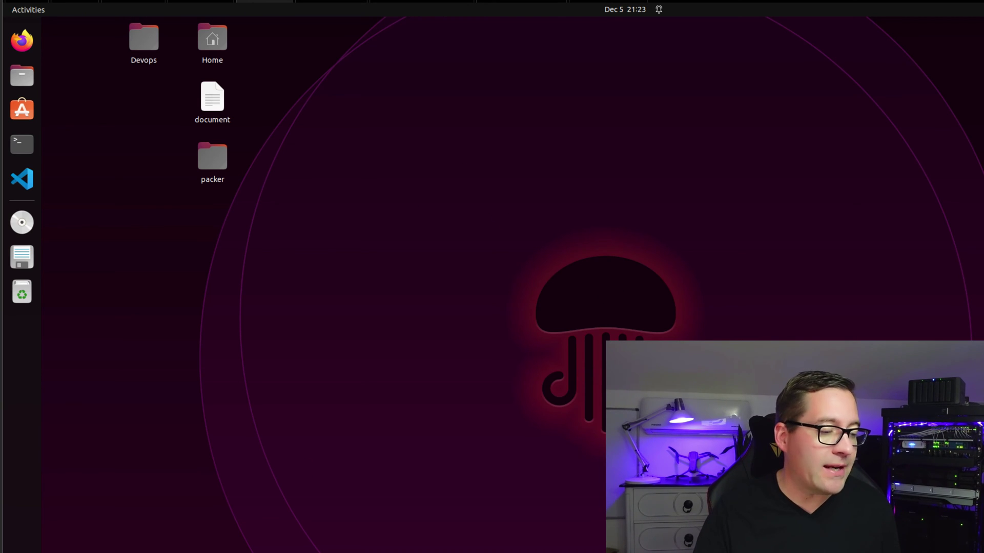
key(super)
text(virtual)
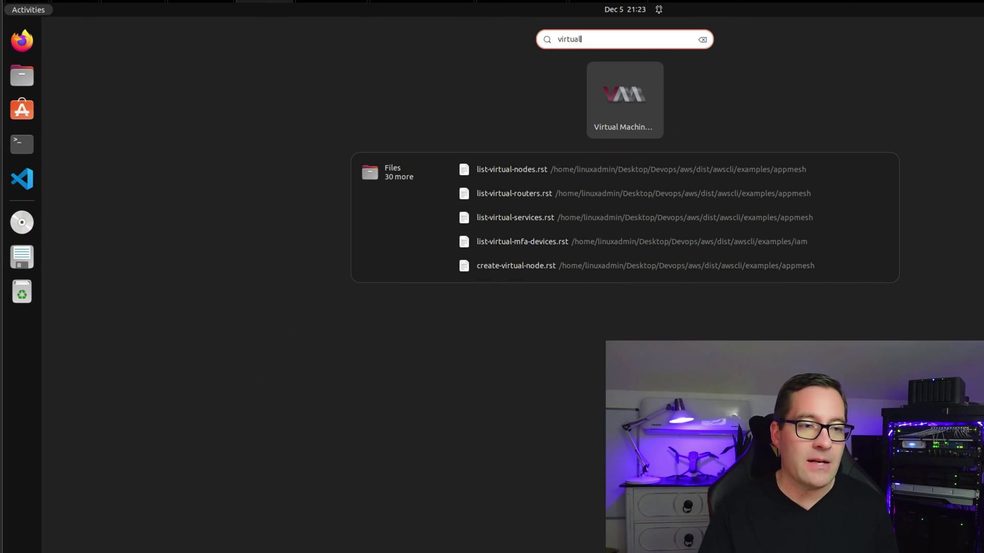
key(Return)
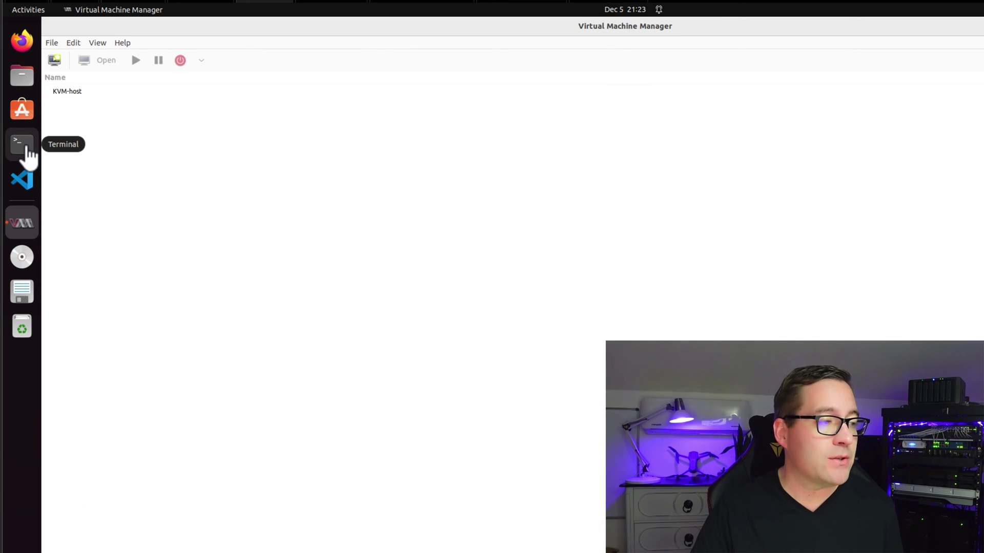
click(26, 148)
right_click(267, 107)
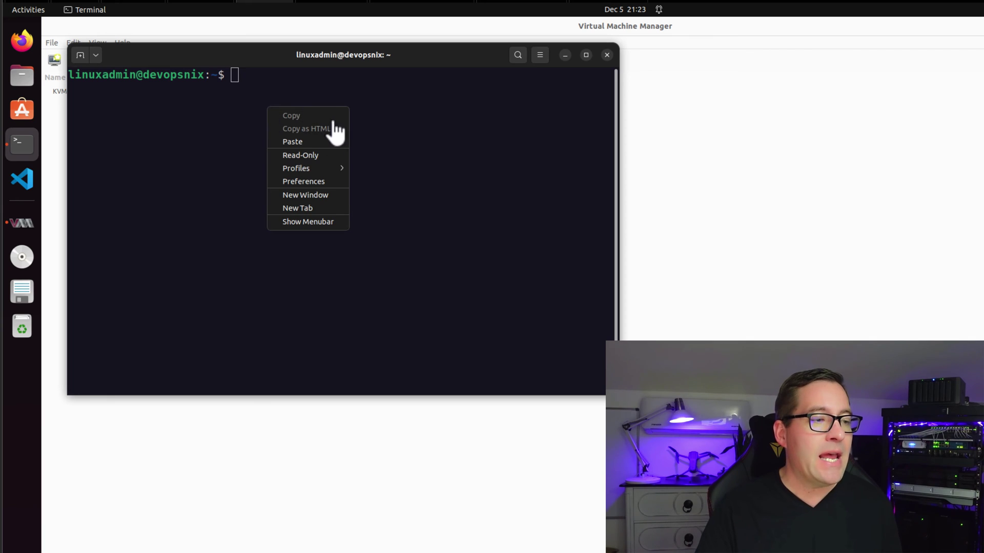
click(311, 142)
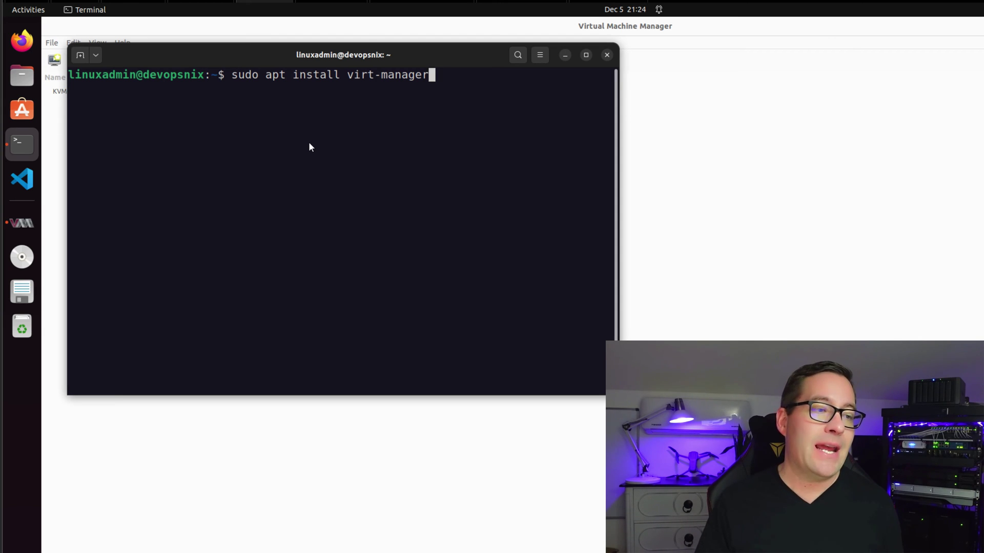
click(606, 55)
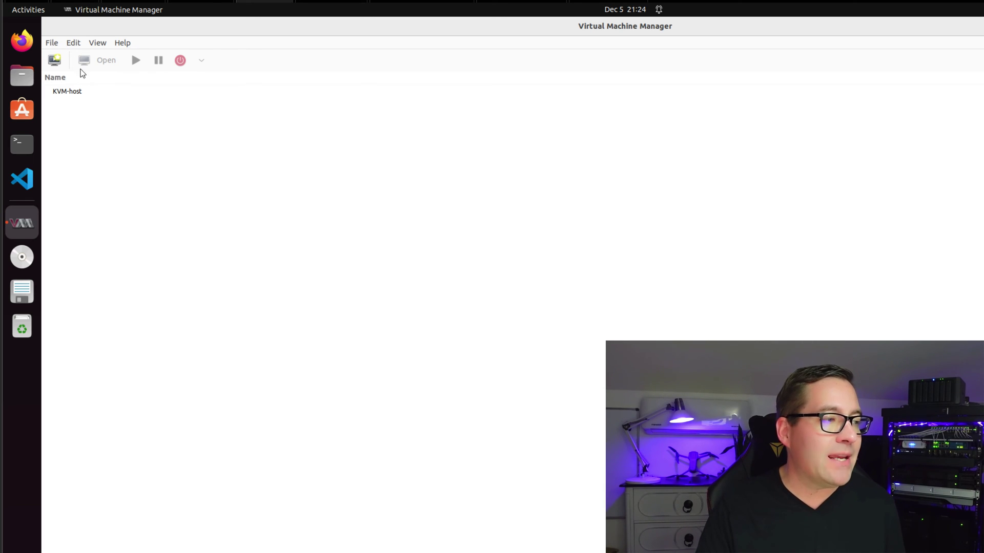
Step: Add a QEMU/KVM connection over SSH to host 10.1.149.72 with Autoconnect enabled
click(53, 46)
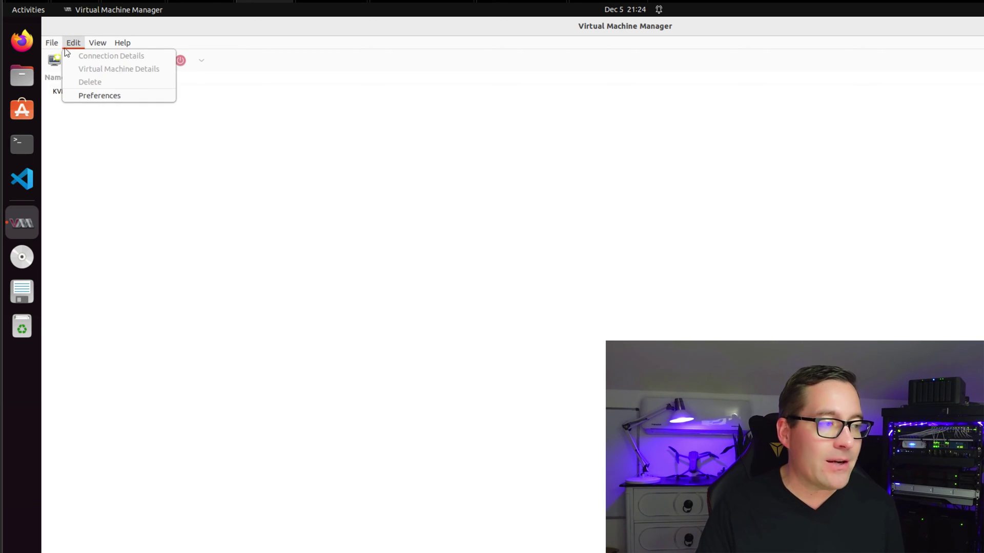
click(79, 58)
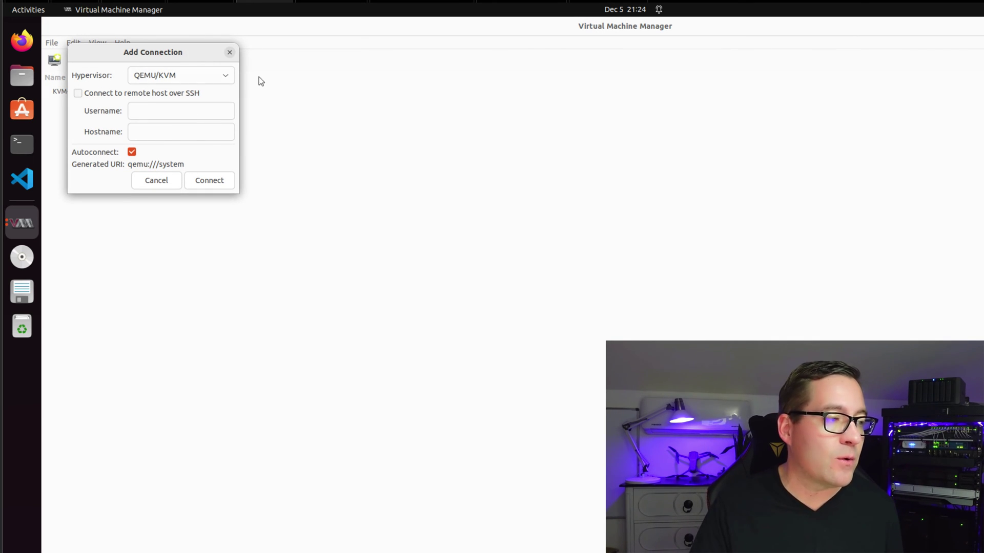
click(226, 78)
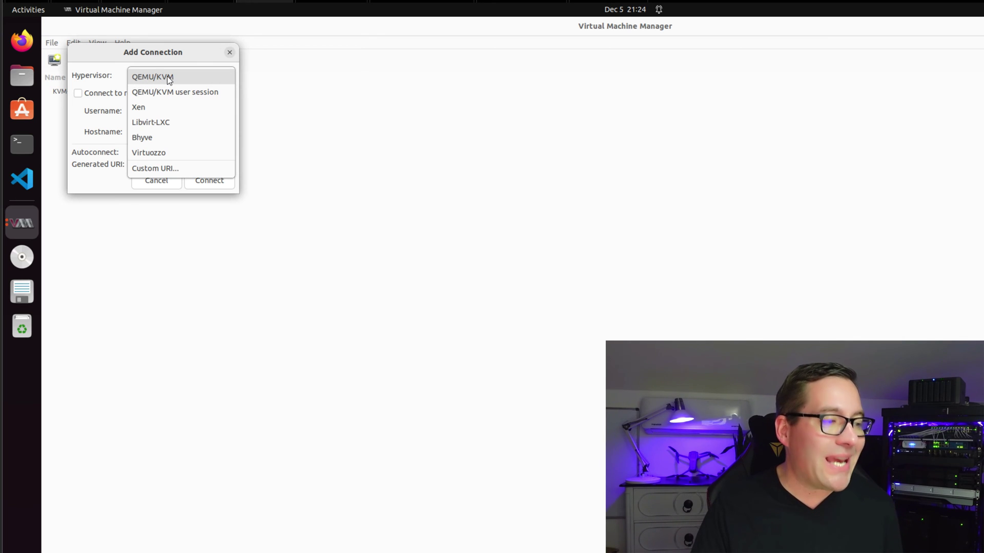
click(168, 79)
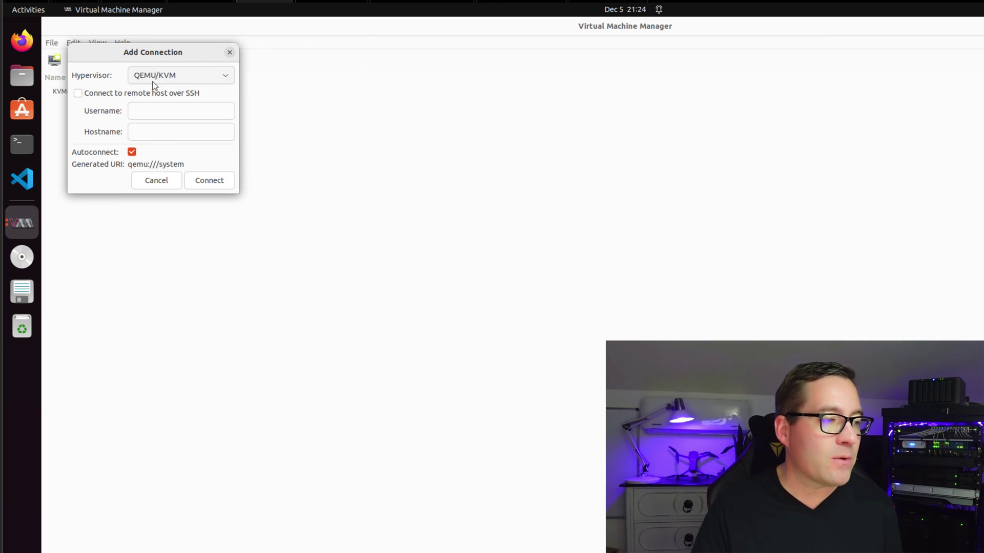
click(80, 94)
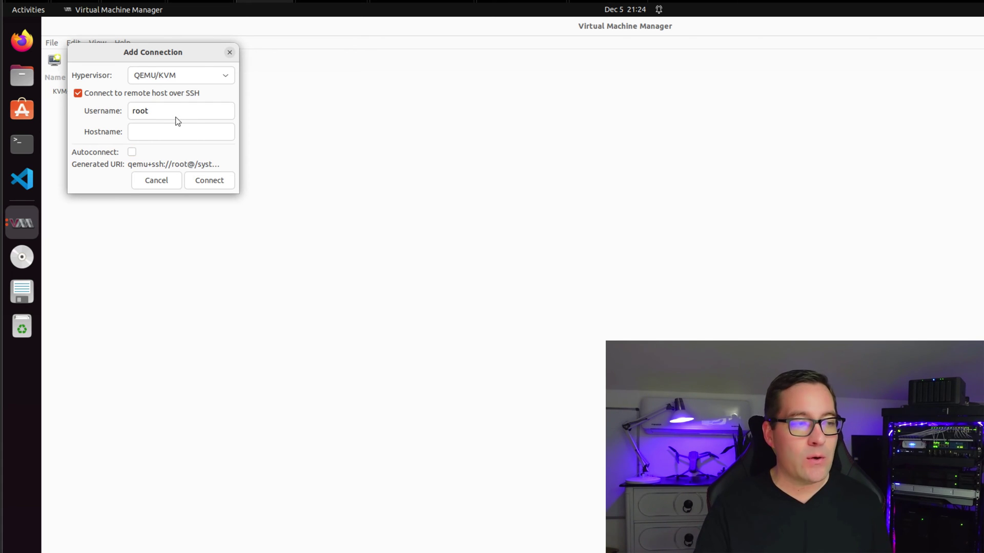
click(170, 131)
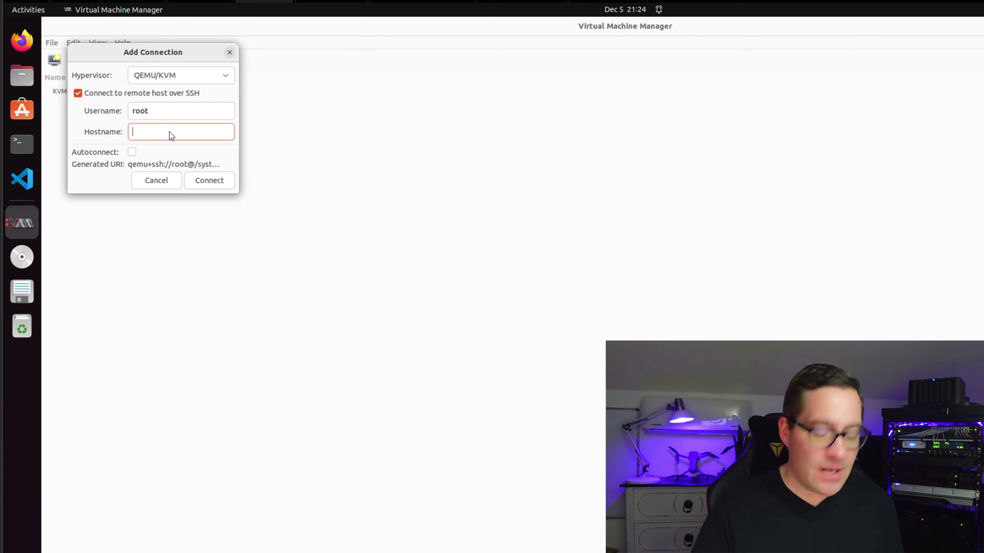
text(10.1.149.72)
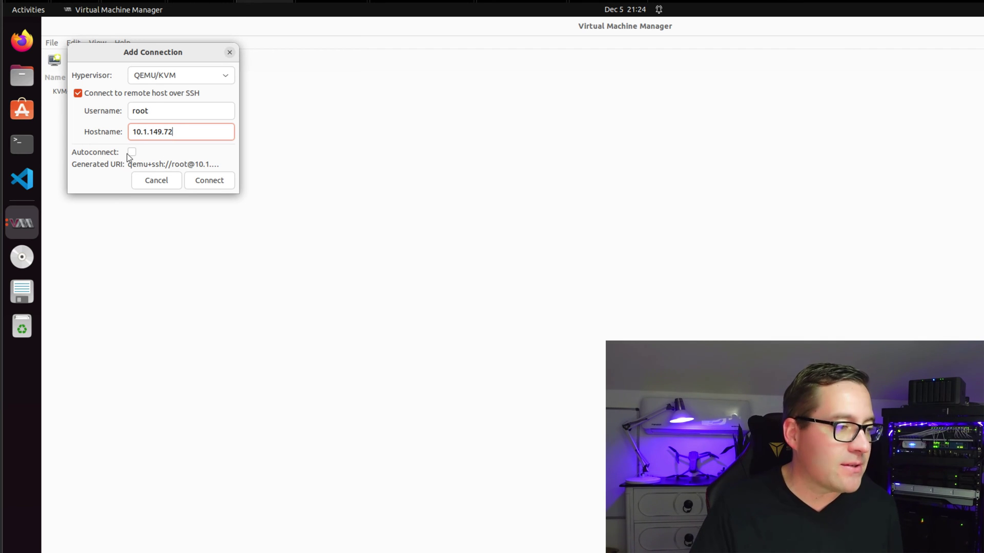
click(132, 151)
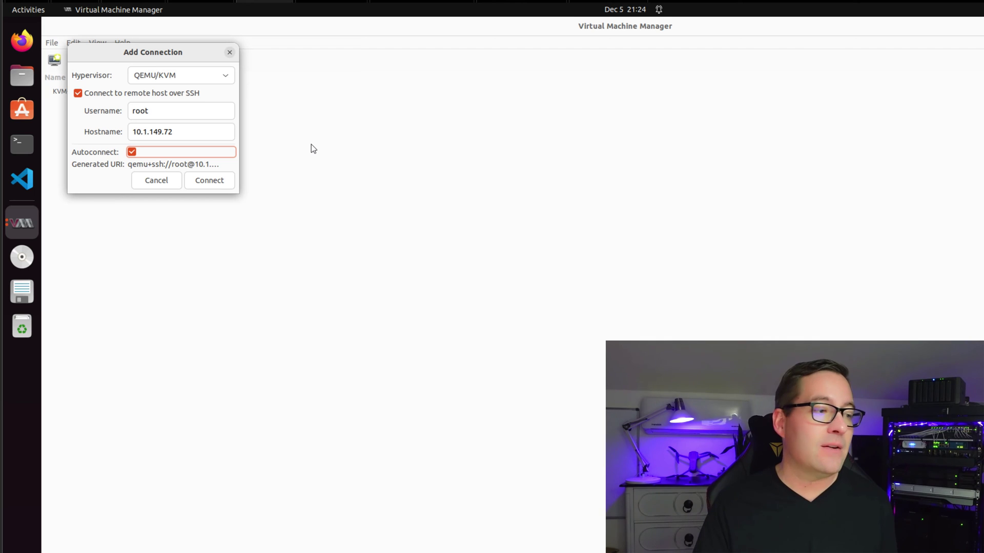
Step: Connect and authenticate with the root password
click(217, 184)
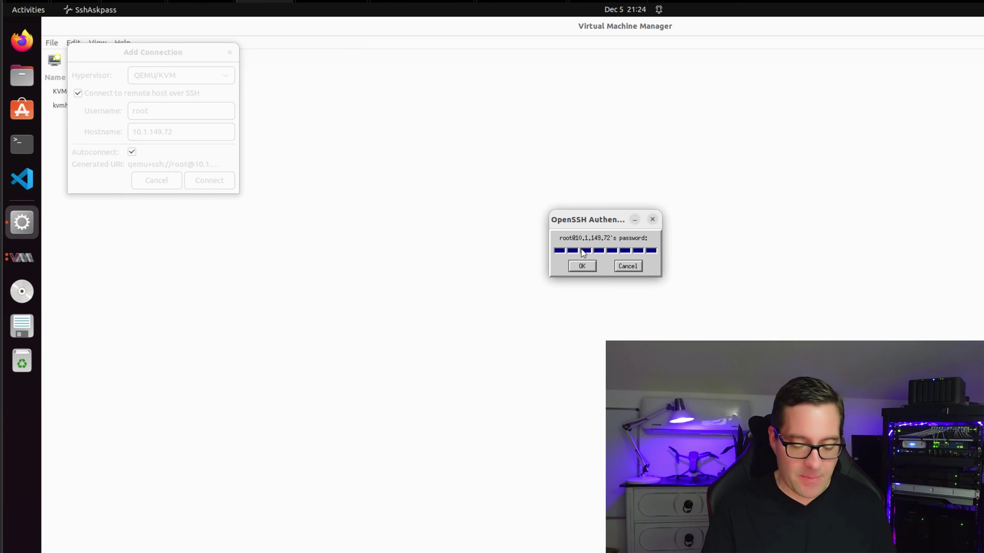
text(********)
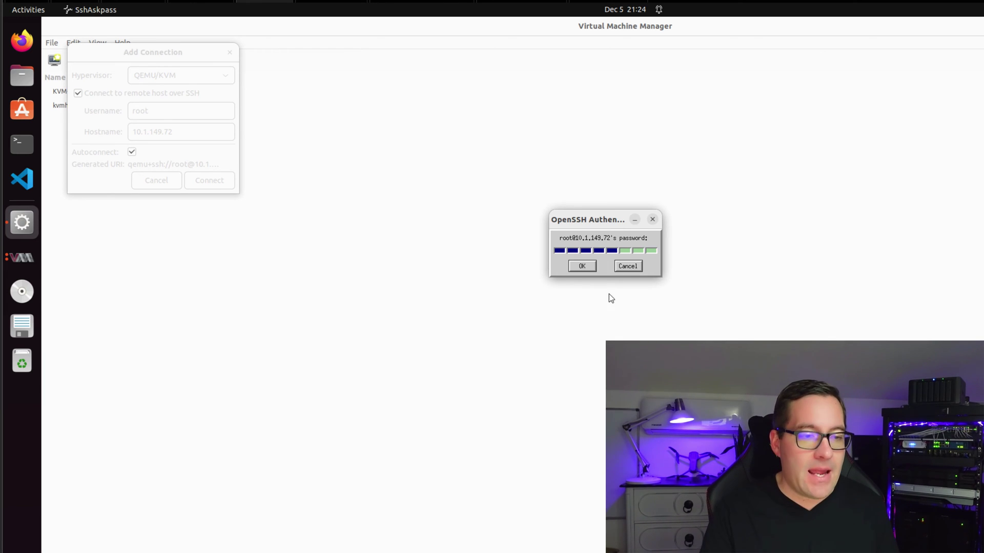
click(582, 266)
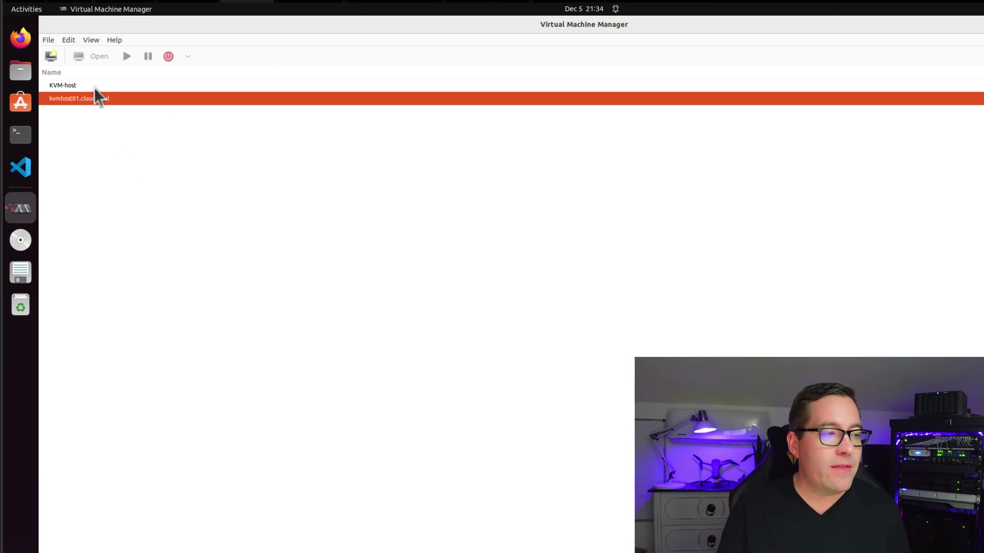
Step: Start a new virtual machine using Local install media (ISO image or CDROM)
click(48, 40)
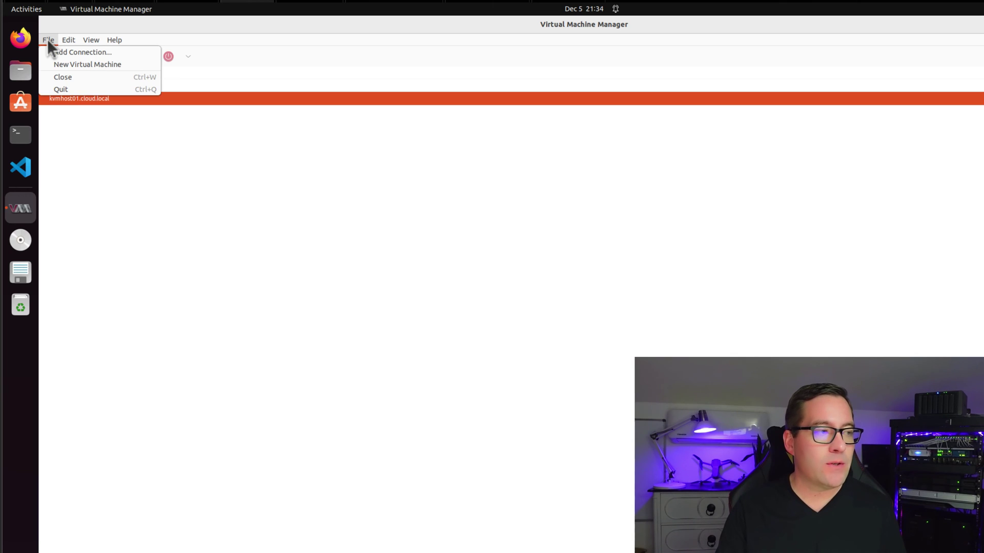
click(75, 65)
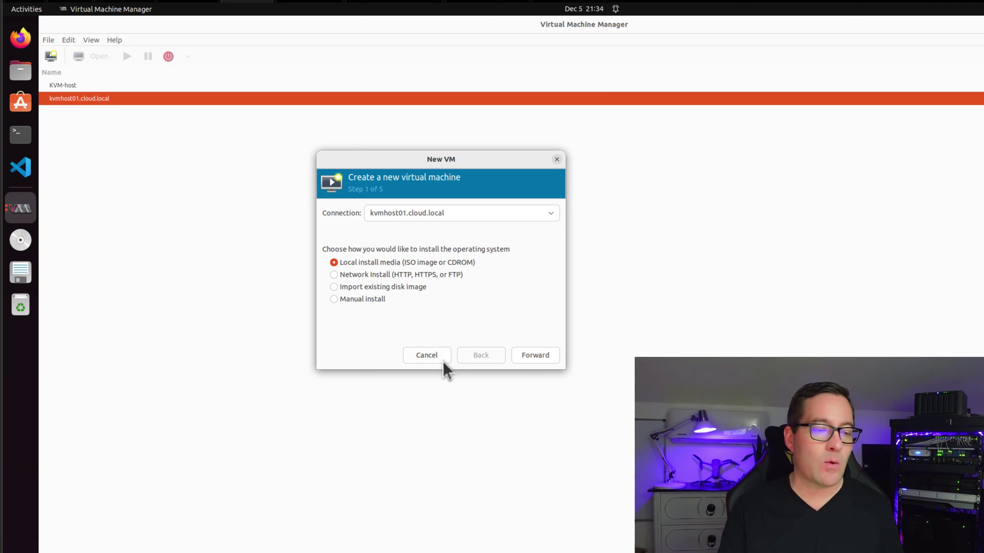
click(536, 358)
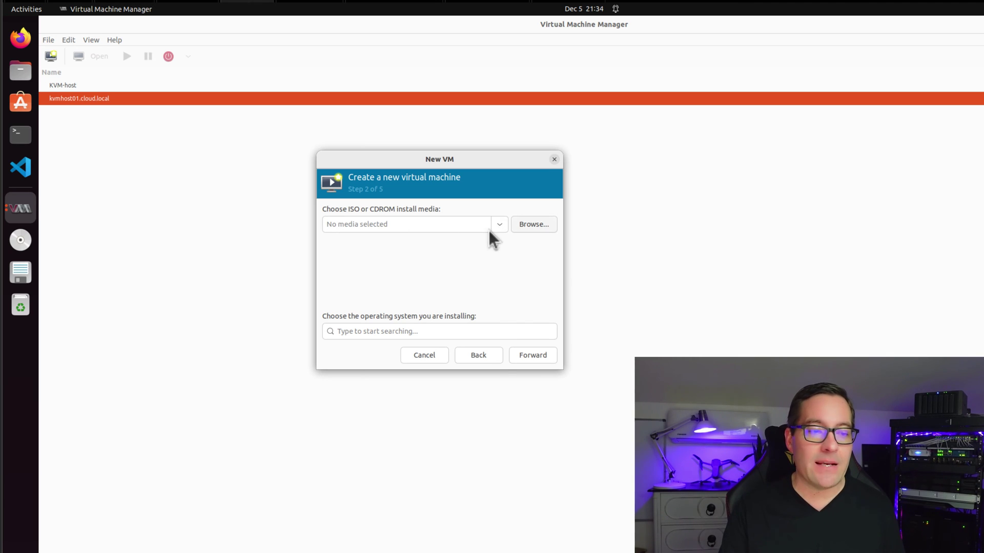
Step: Choose the Windows Server 2022 ISO volume as the install media
click(522, 227)
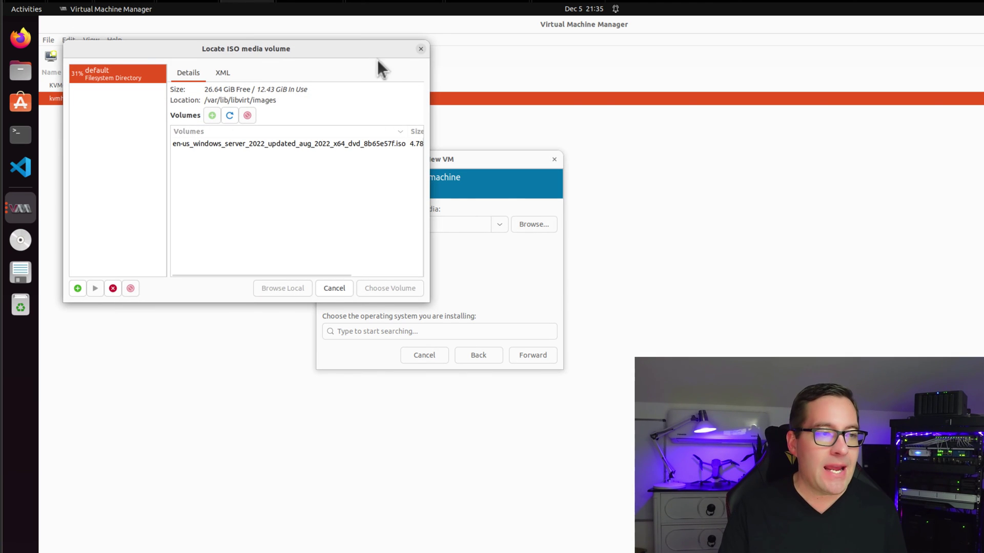
drag(482, 83, 609, 130)
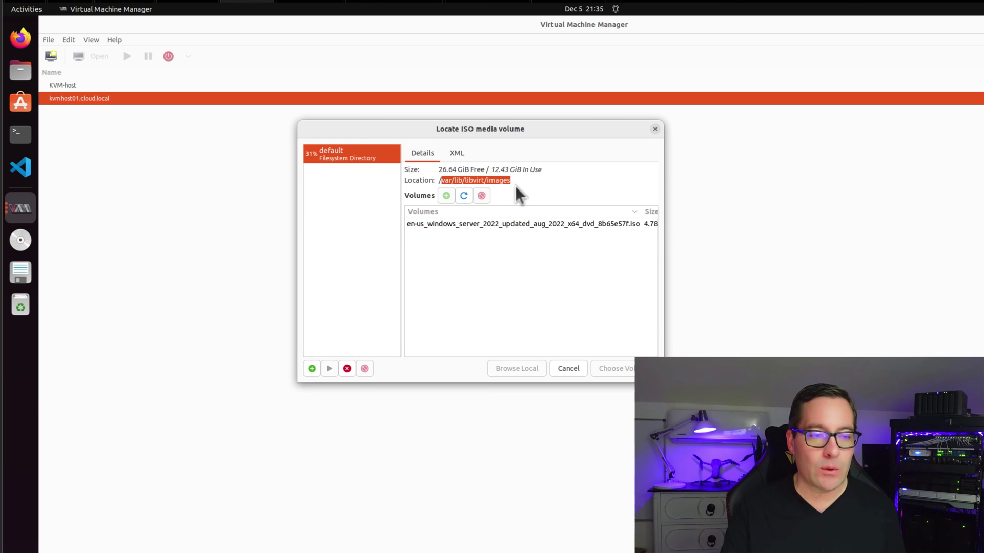
click(471, 224)
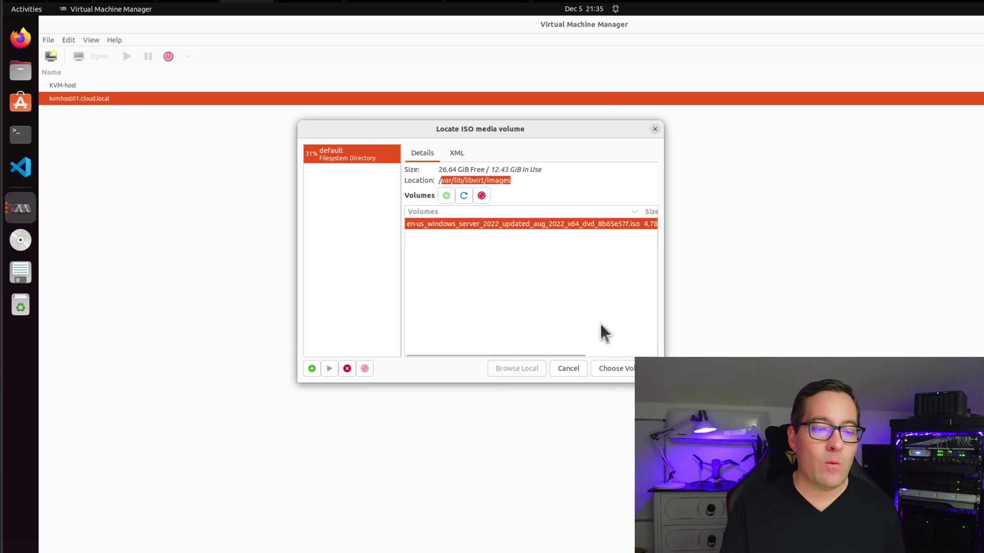
click(619, 370)
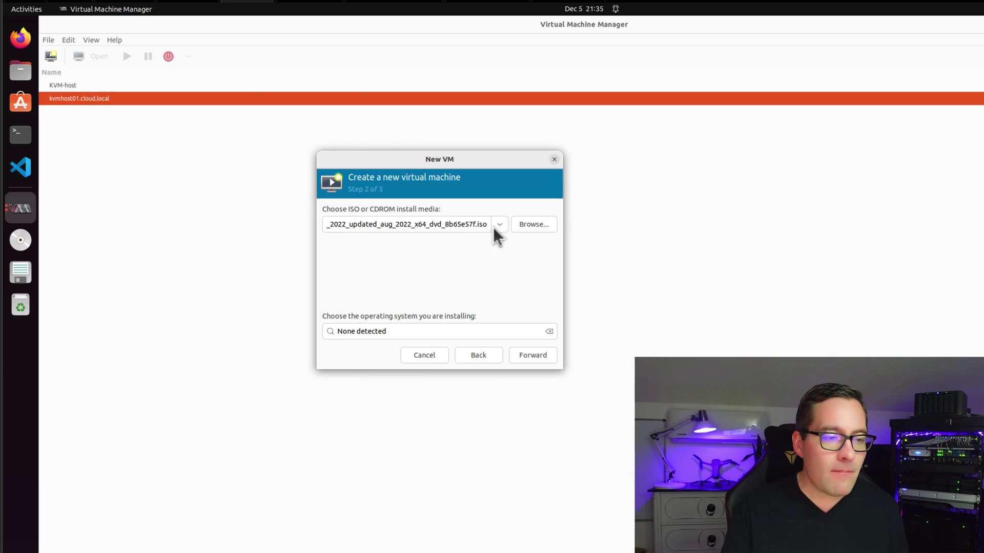
Step: Set the operating system to Microsoft Windows Server 2022 and continue
click(383, 337)
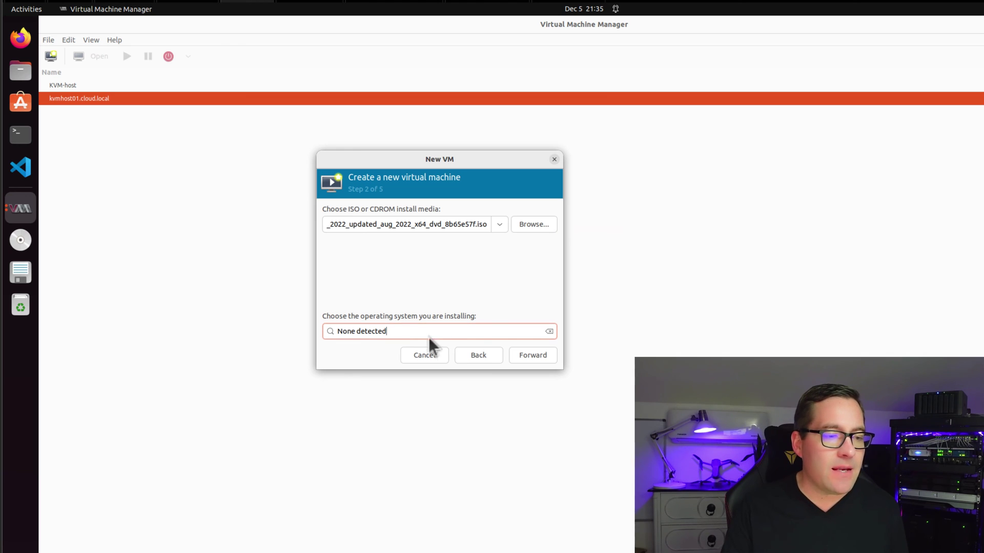
drag(274, 323, 251, 328)
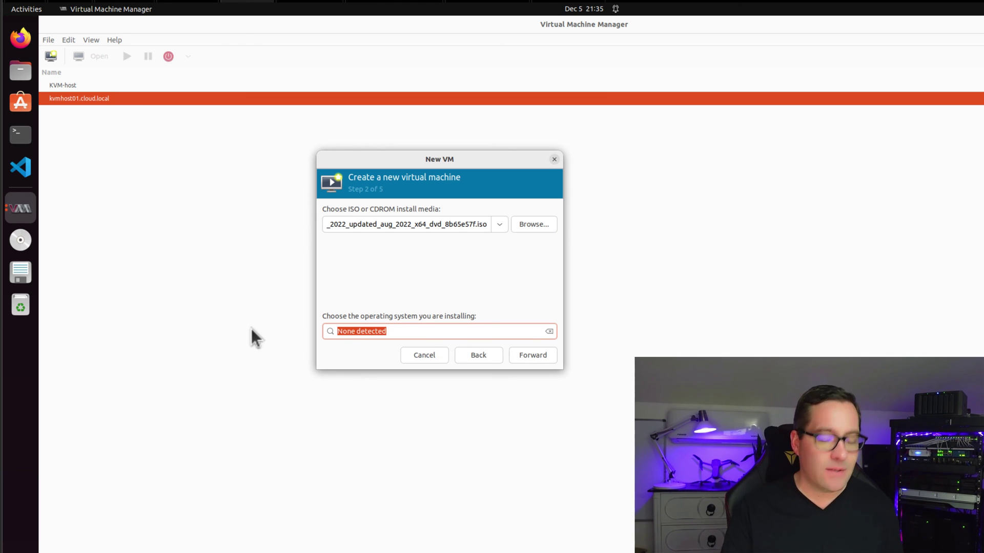
text(windows)
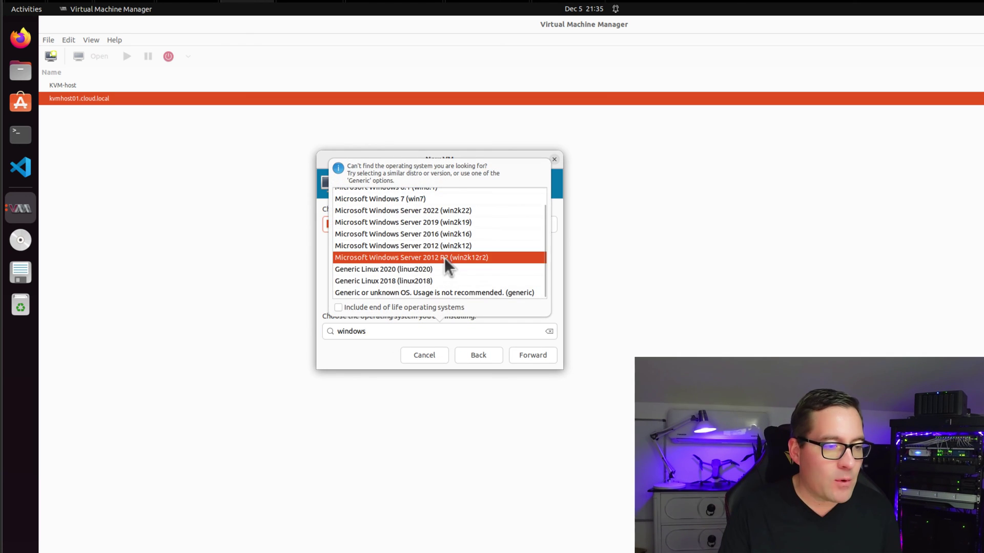
scroll(444, 257, up, 2)
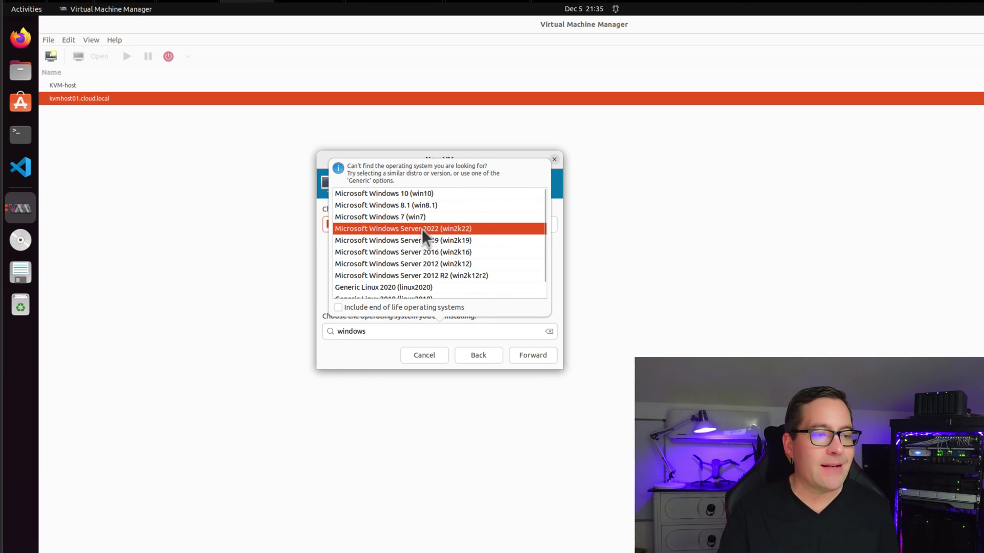
click(450, 230)
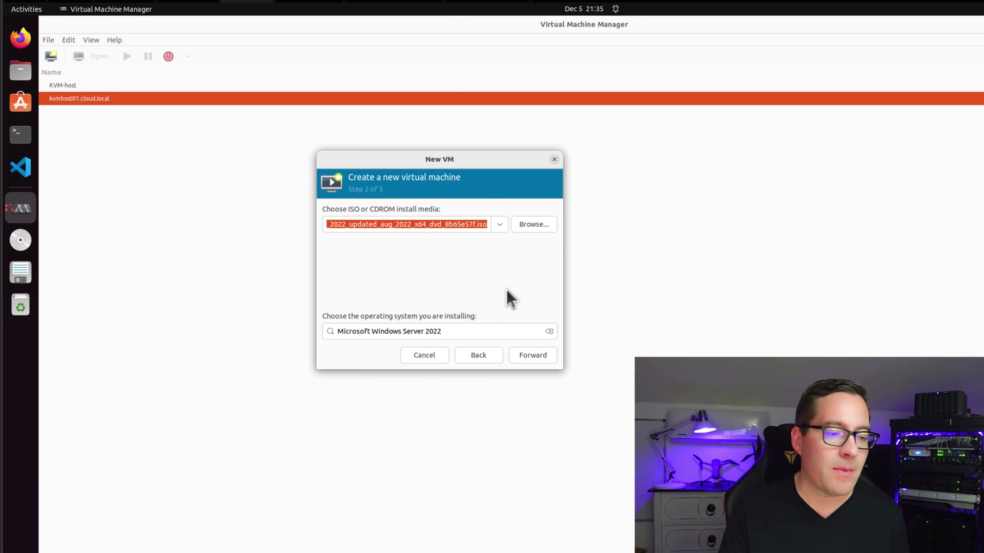
click(527, 357)
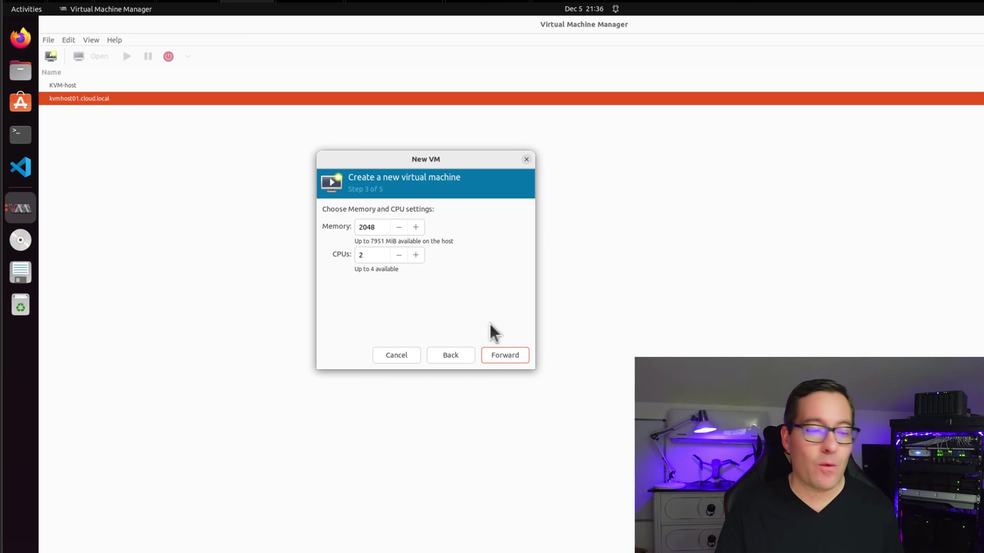
Step: Keep 2048 MiB and 2 CPUs, set the disk to 20.0 GiB, and create win2k22
click(500, 355)
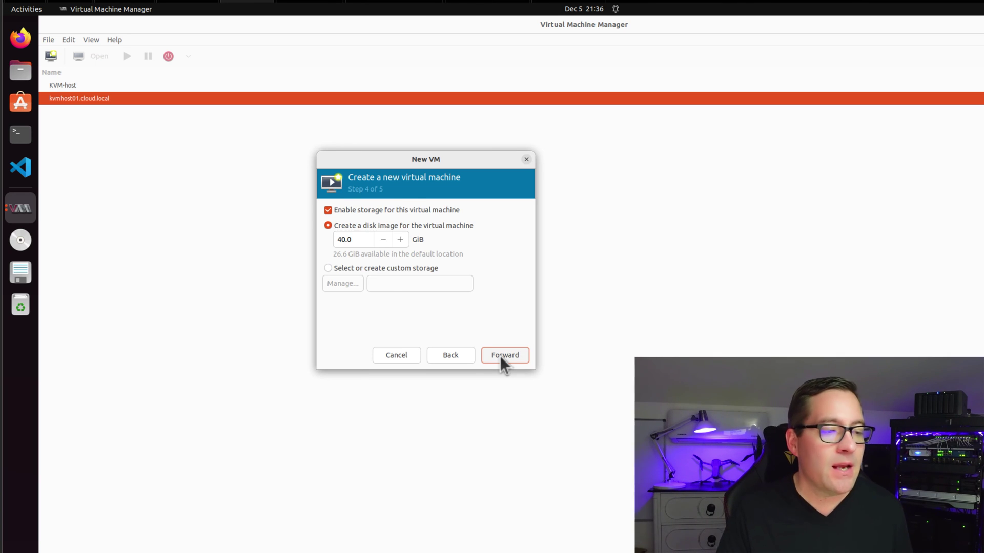
drag(353, 239, 326, 238)
text(20.0)
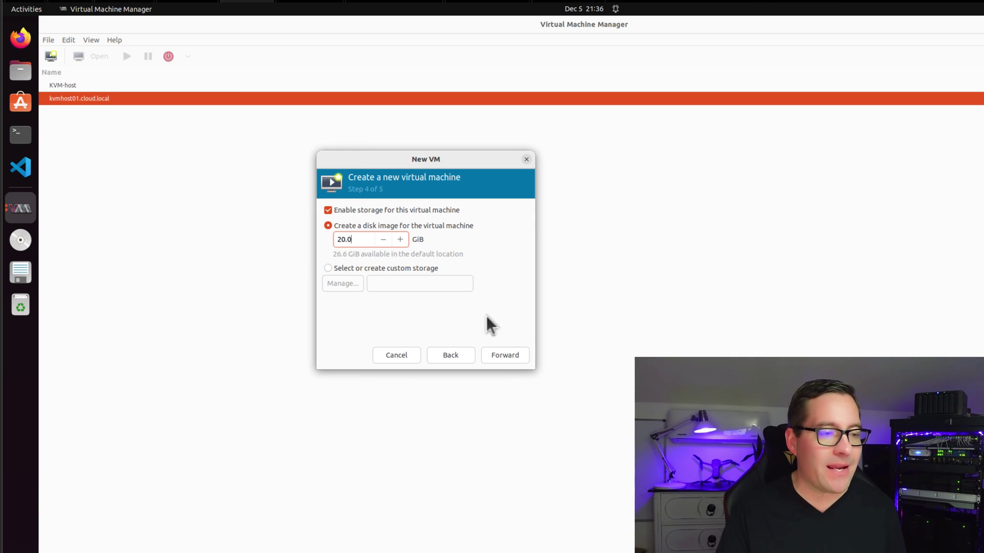
click(510, 358)
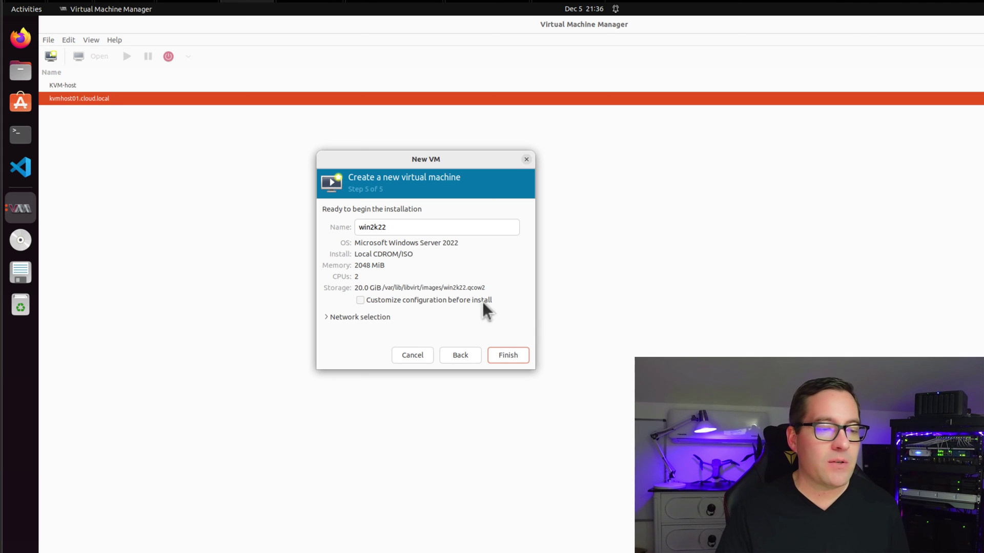
click(506, 355)
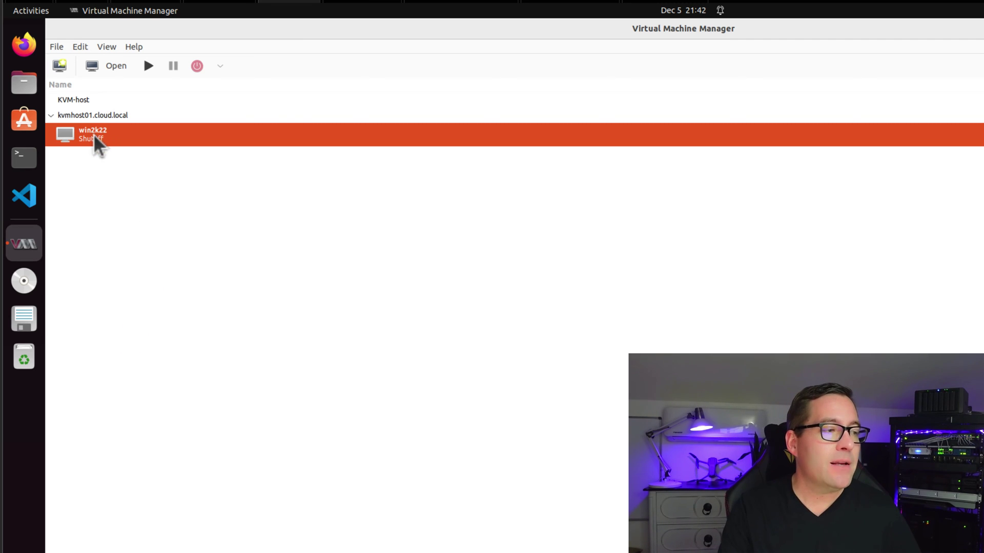
click(80, 47)
Step: In win2k22's Boot Options, enable SATA CDROM 1 and move it above SATA Disk 1
mouse_move(102, 49)
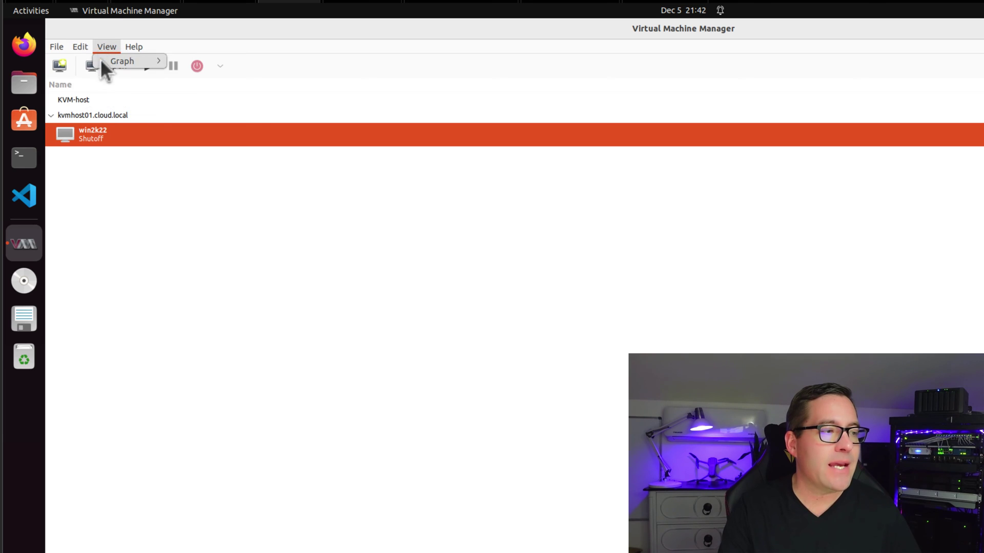
click(98, 75)
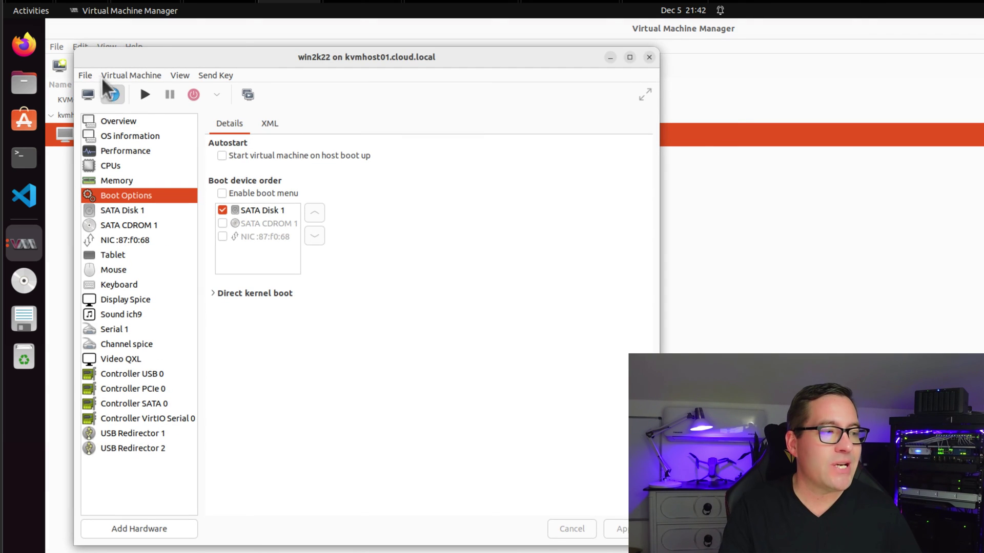
drag(284, 57, 354, 74)
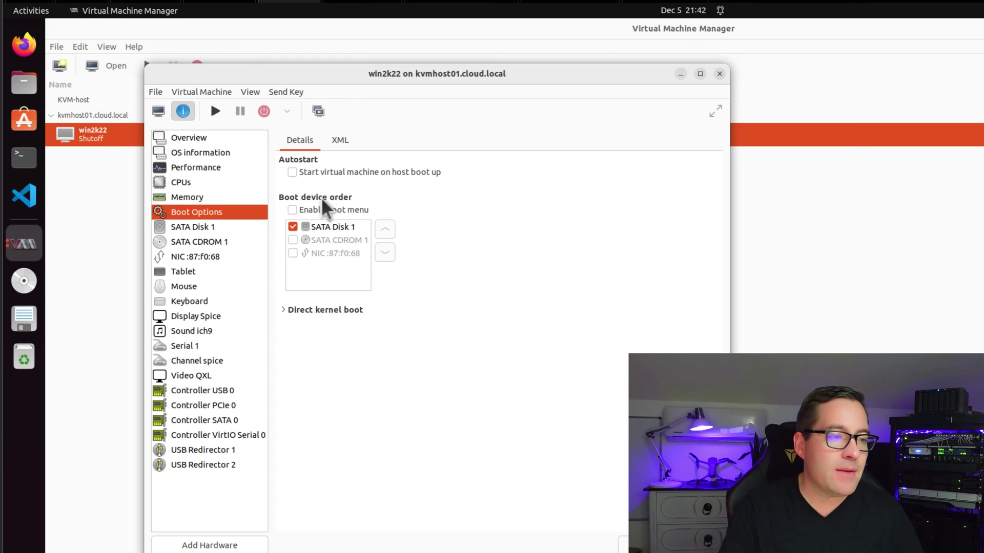
click(293, 241)
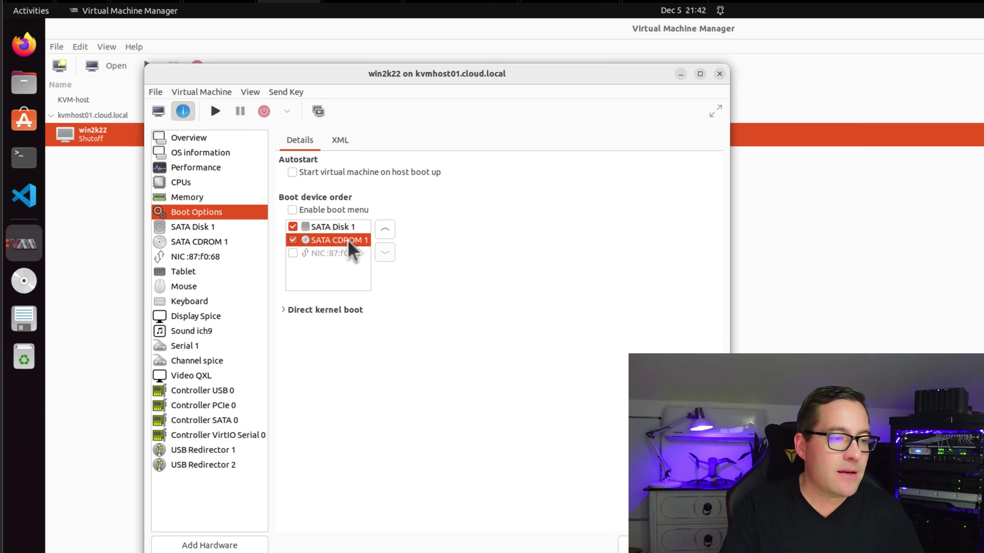
click(387, 231)
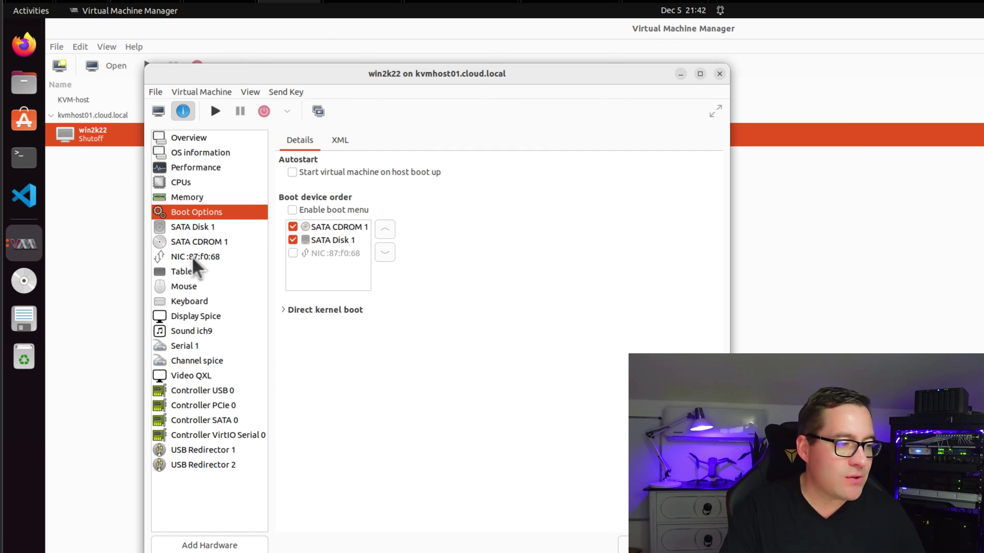
click(202, 257)
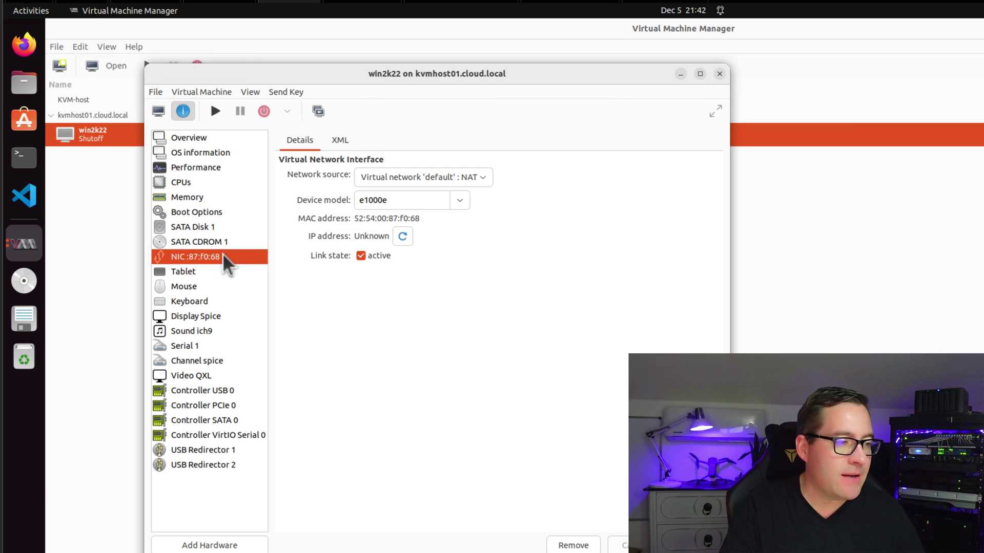
Step: Keep the NIC's network source on NAT and switch Display Spice to VNC server
click(469, 179)
click(500, 183)
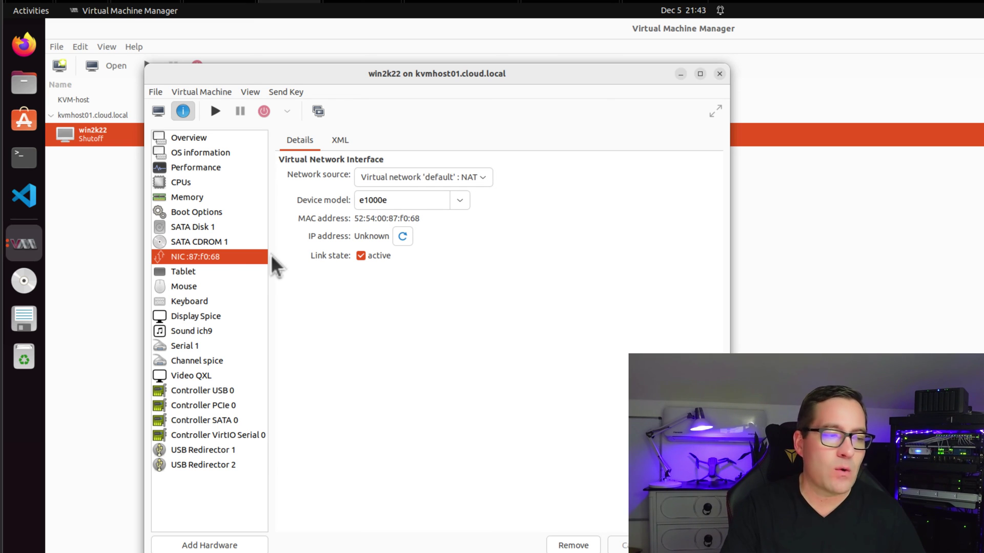
click(205, 316)
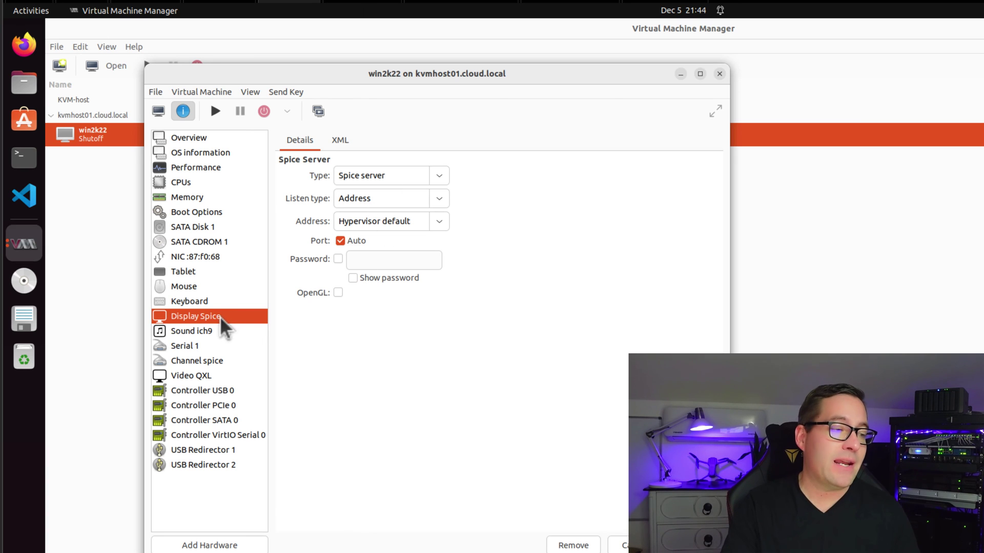
click(436, 175)
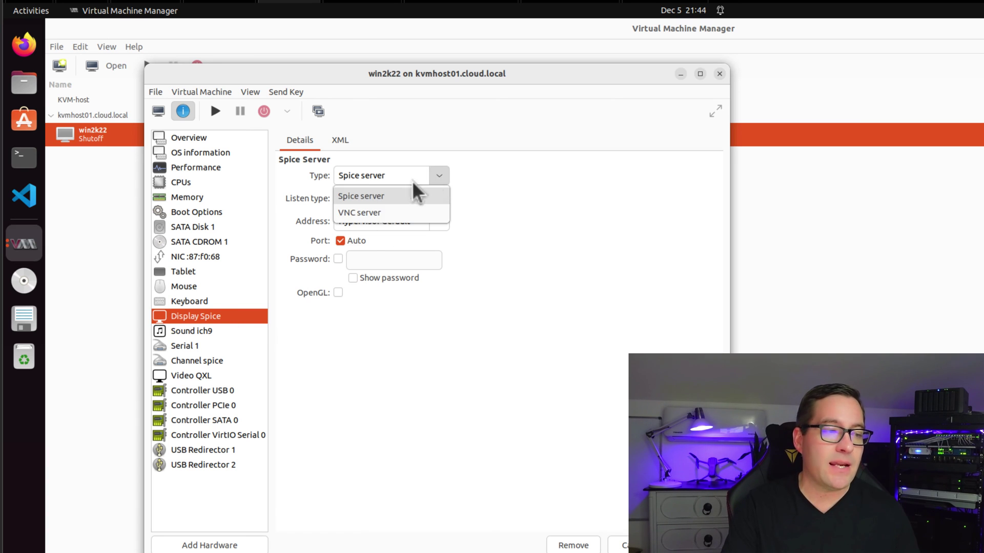
click(361, 213)
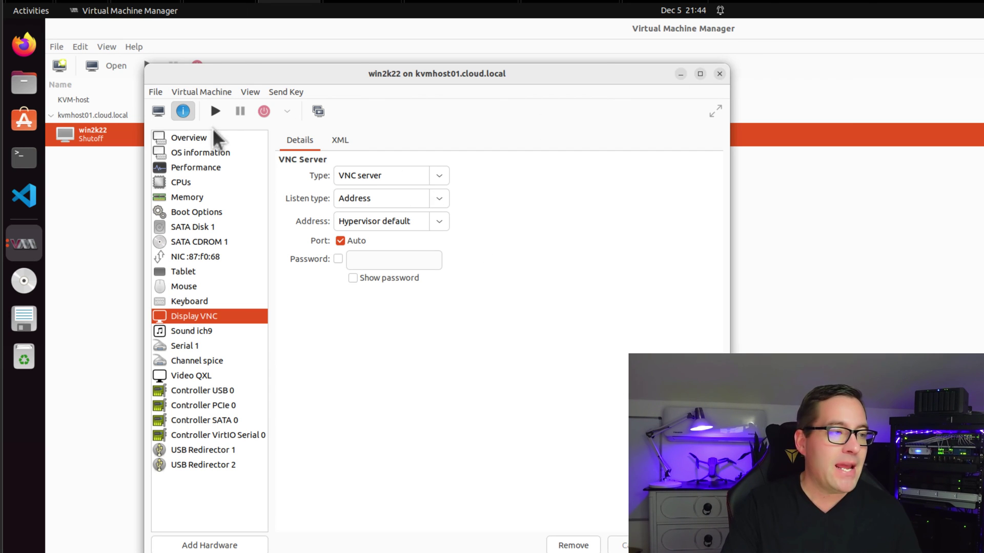
click(158, 111)
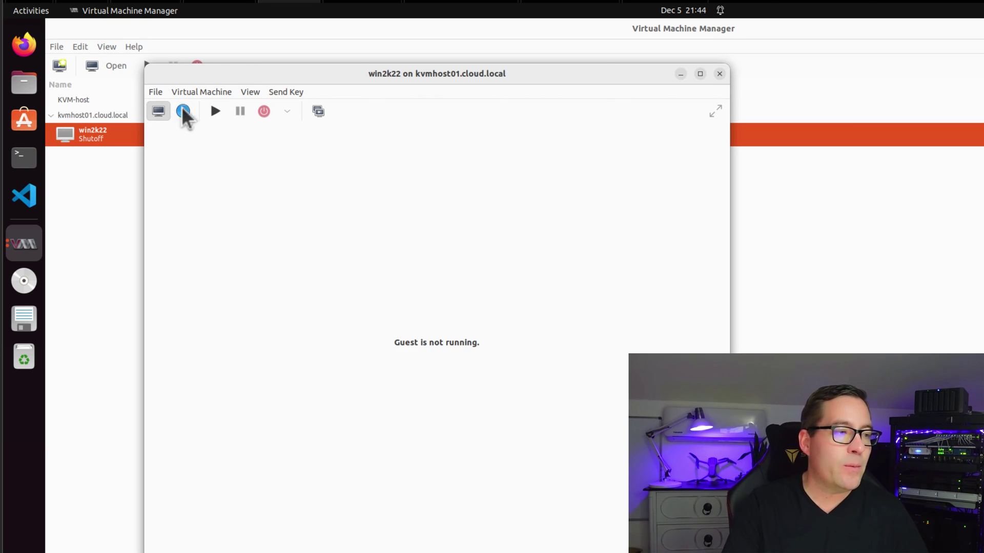
Step: Power on the win2k22 virtual machine from its console view
click(215, 110)
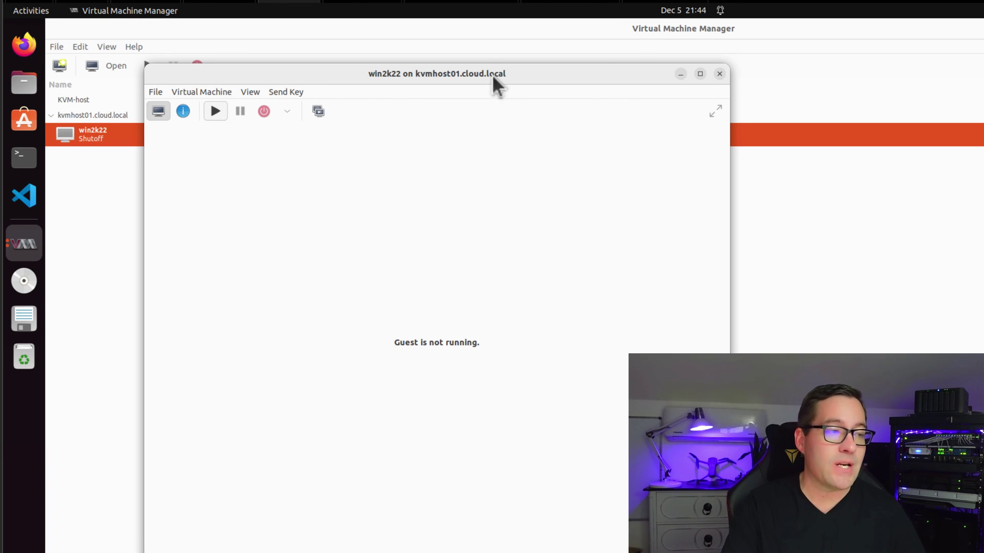